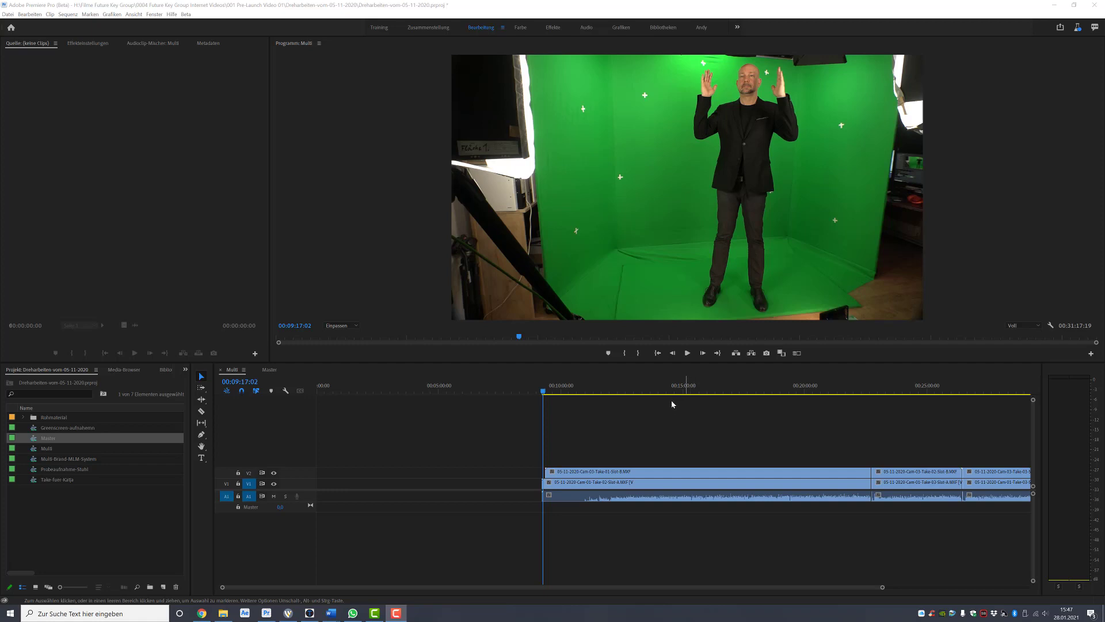
- Drag the Cam-03 clip on V2 left so it starts ahead of the Cam-01 clip
left_click_drag(882, 588, 750, 587)
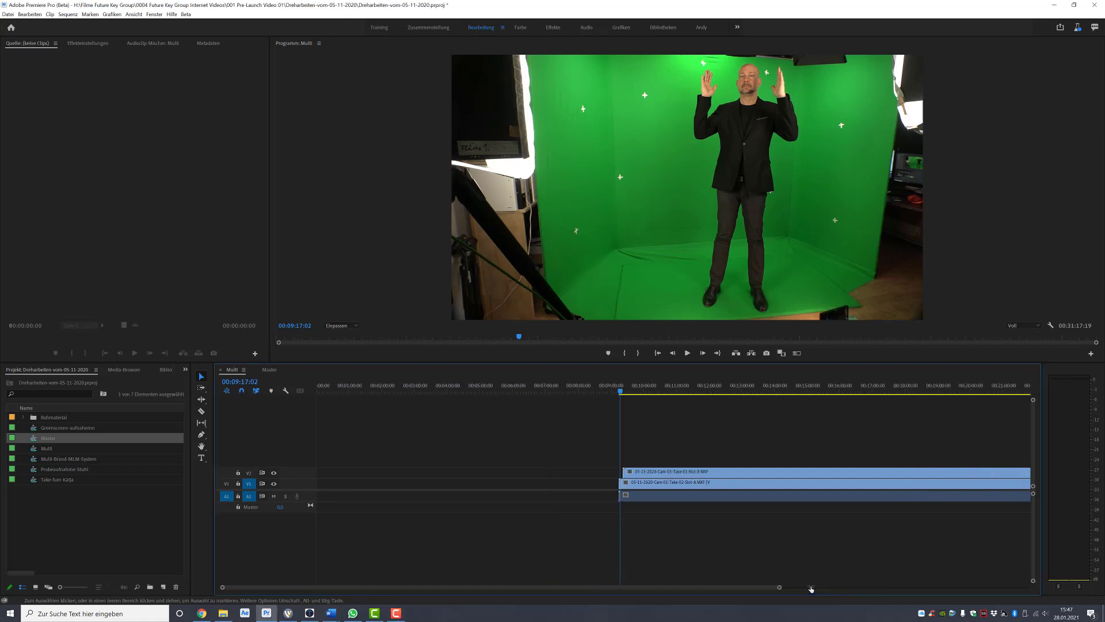
left_click(706, 475)
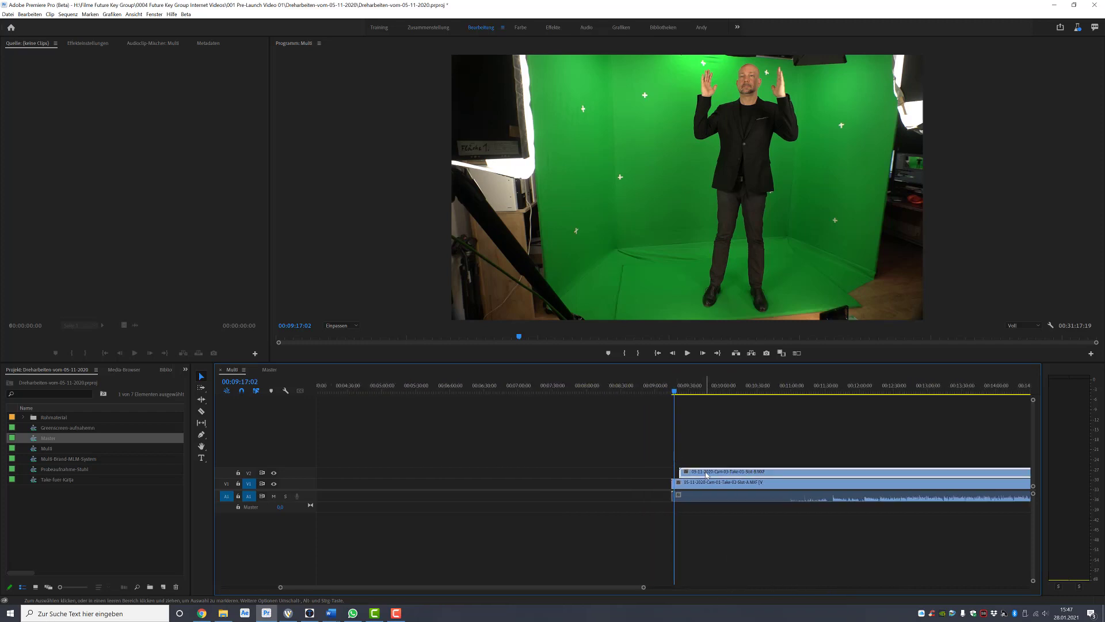
left_click_drag(706, 475, 456, 392)
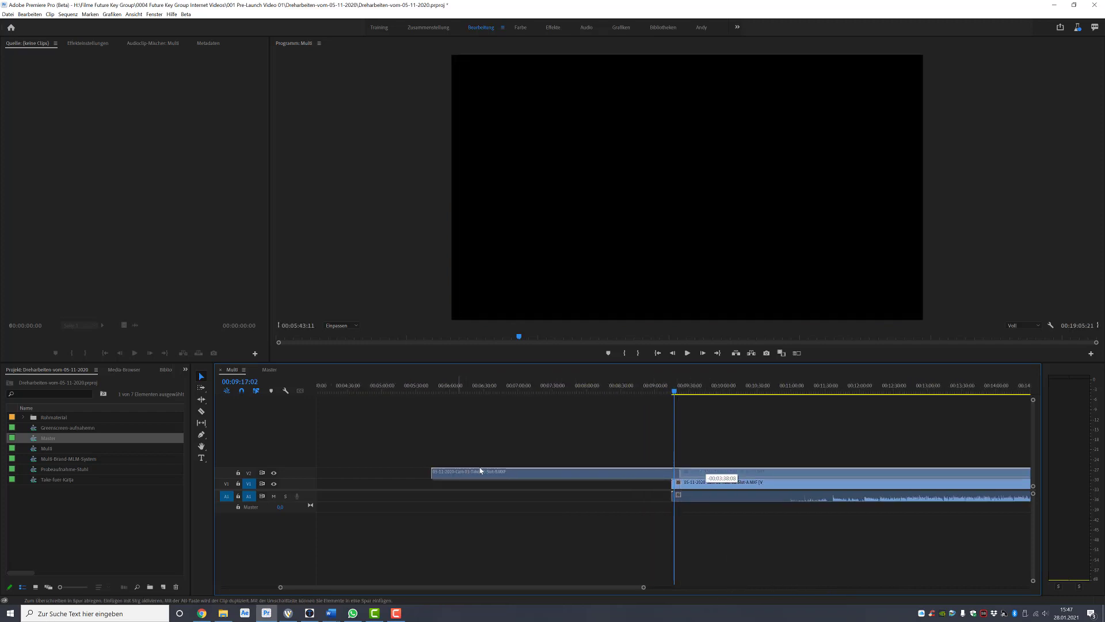
- Scrub the playhead back through the Cam-03 footage to the area of the hand clap
left_click(455, 390)
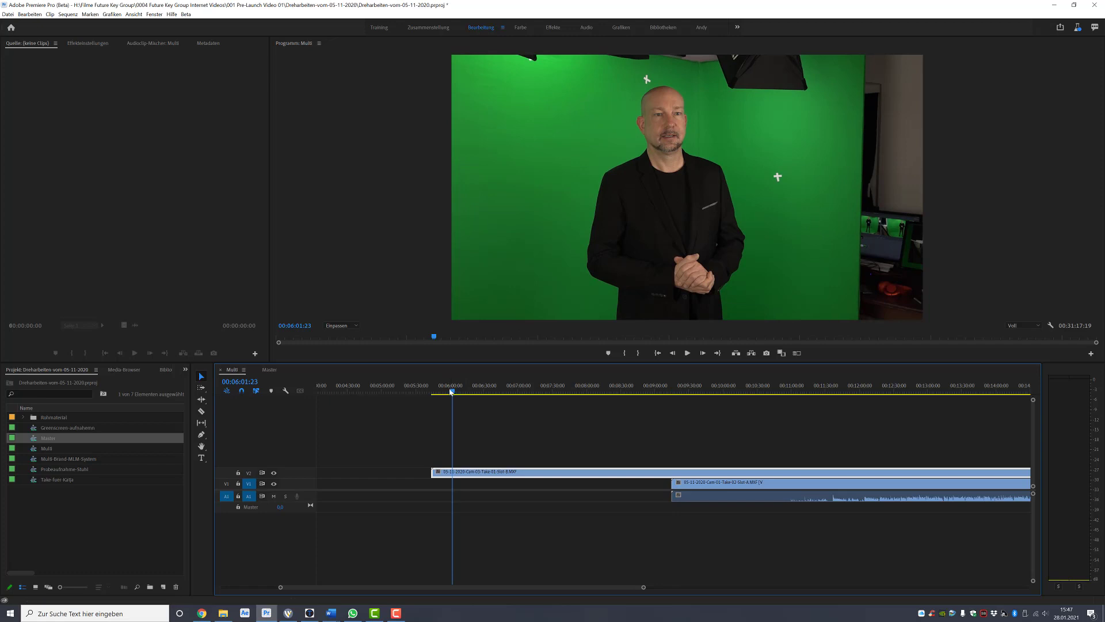
left_click_drag(451, 391, 437, 391)
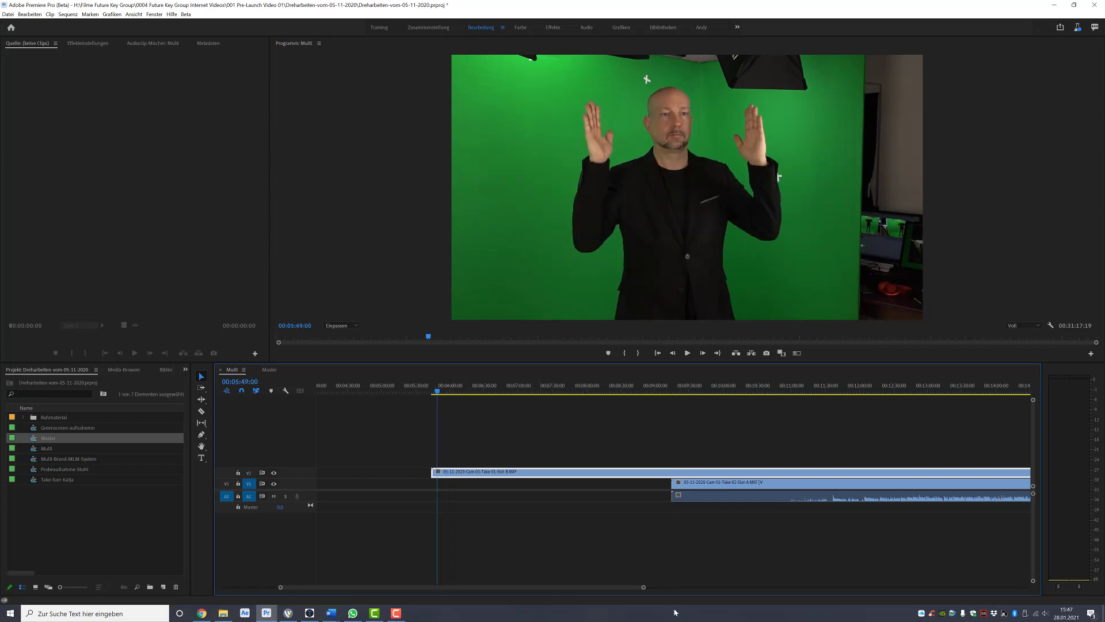
left_click_drag(644, 587, 498, 587)
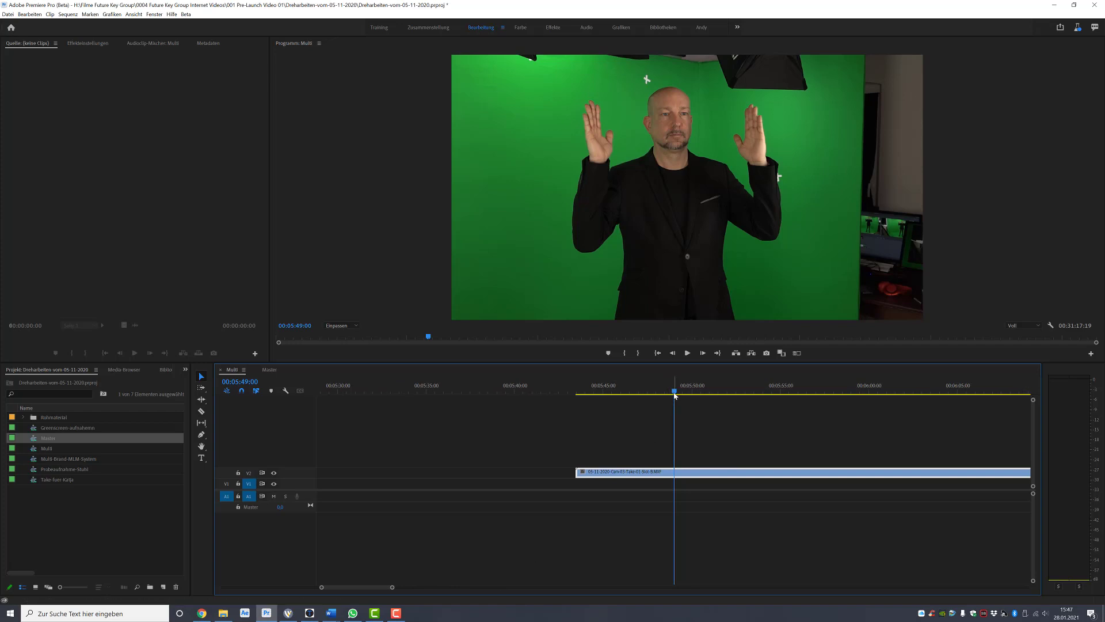
mouse_move(669, 394)
left_mouse_down()
mouse_move(600, 394)
mouse_move(679, 399)
left_mouse_up()
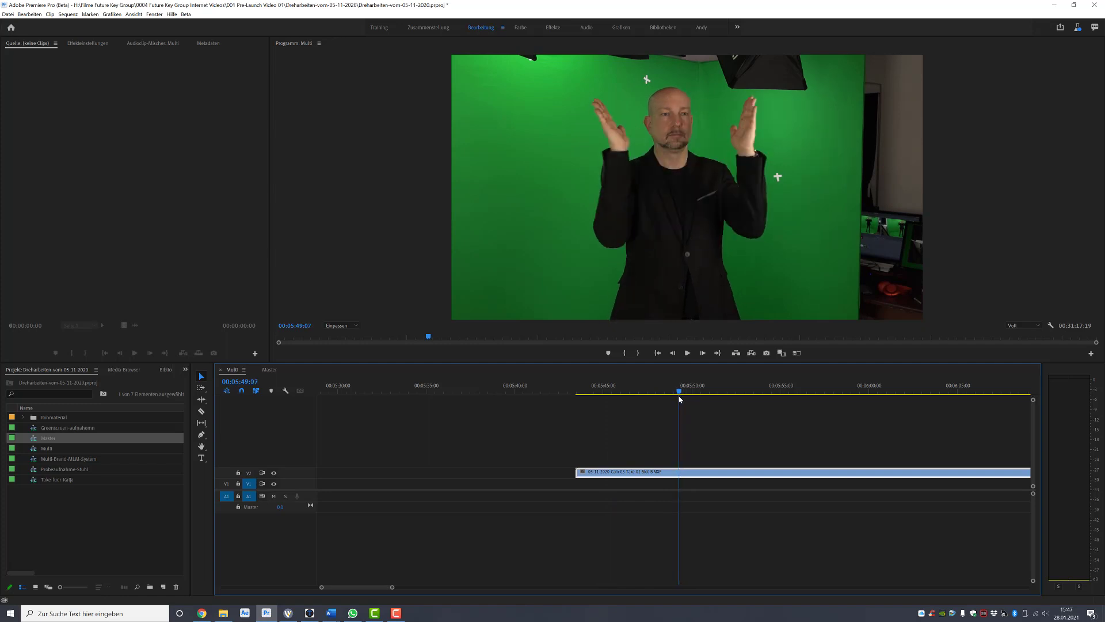
- Frame-step to the clap at 00:05:49:10 and trim Cam-03's start to that frame
left_click(702, 353)
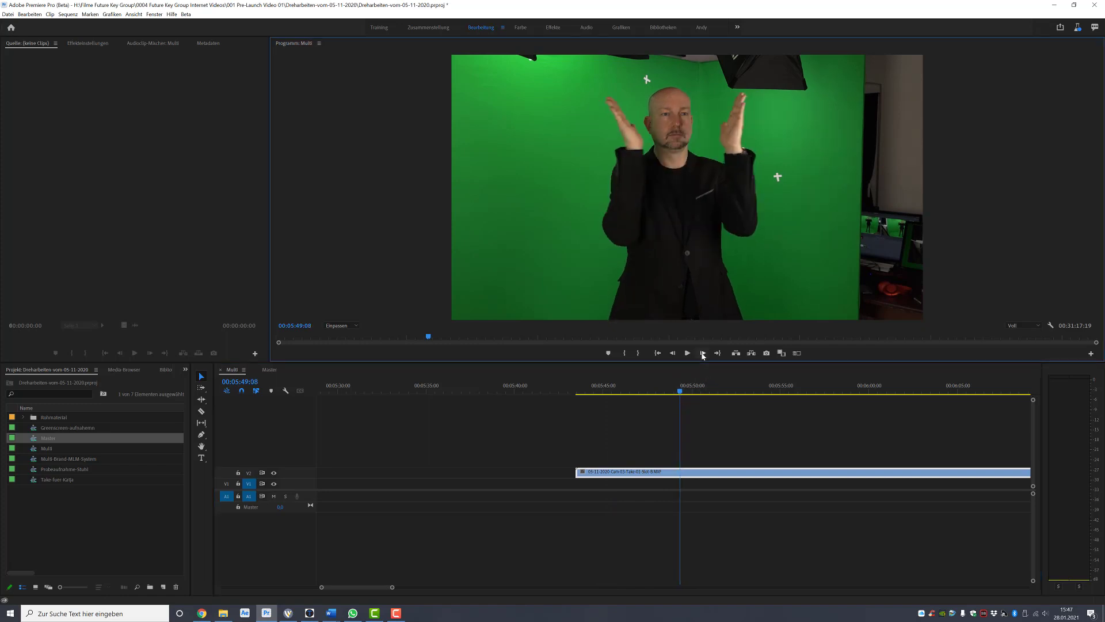
left_click(702, 353)
left_click(702, 353)
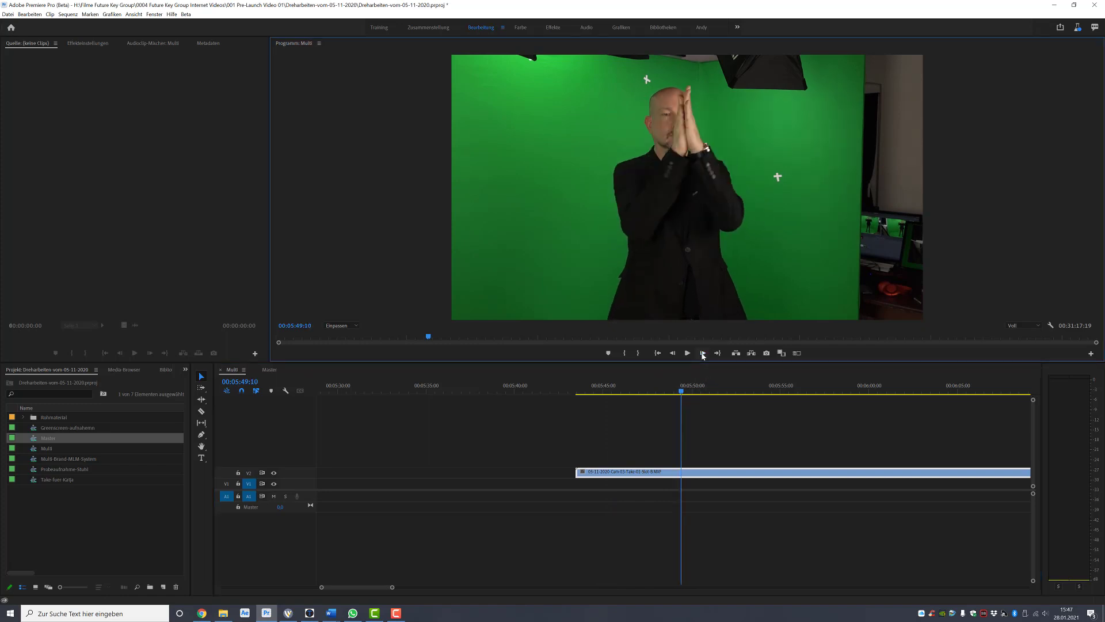
left_click(673, 353)
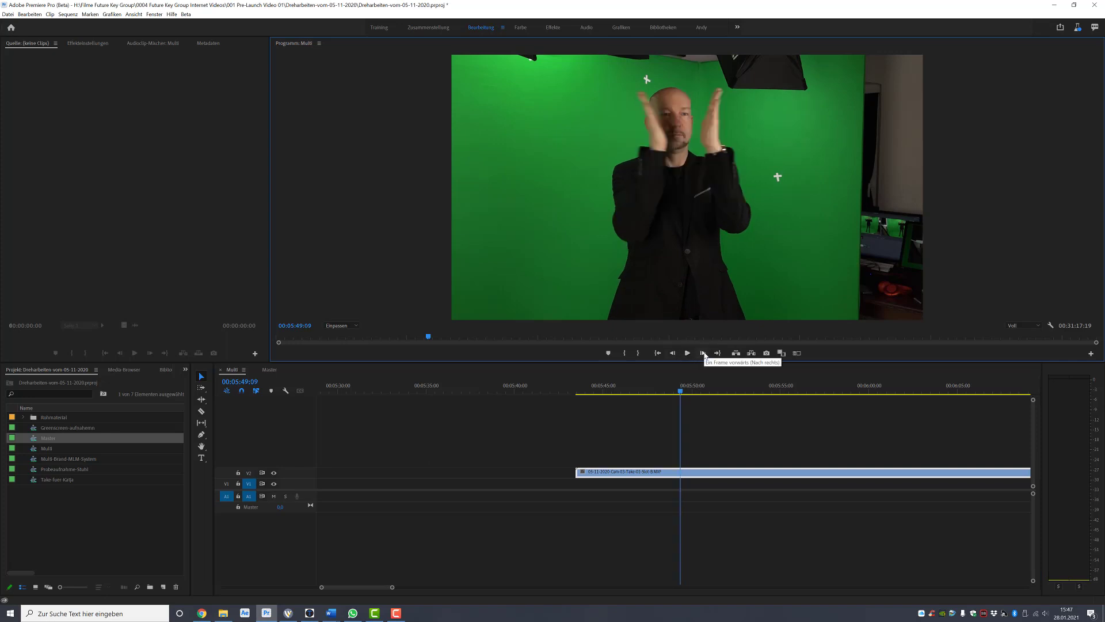
left_click(703, 354)
left_click(673, 354)
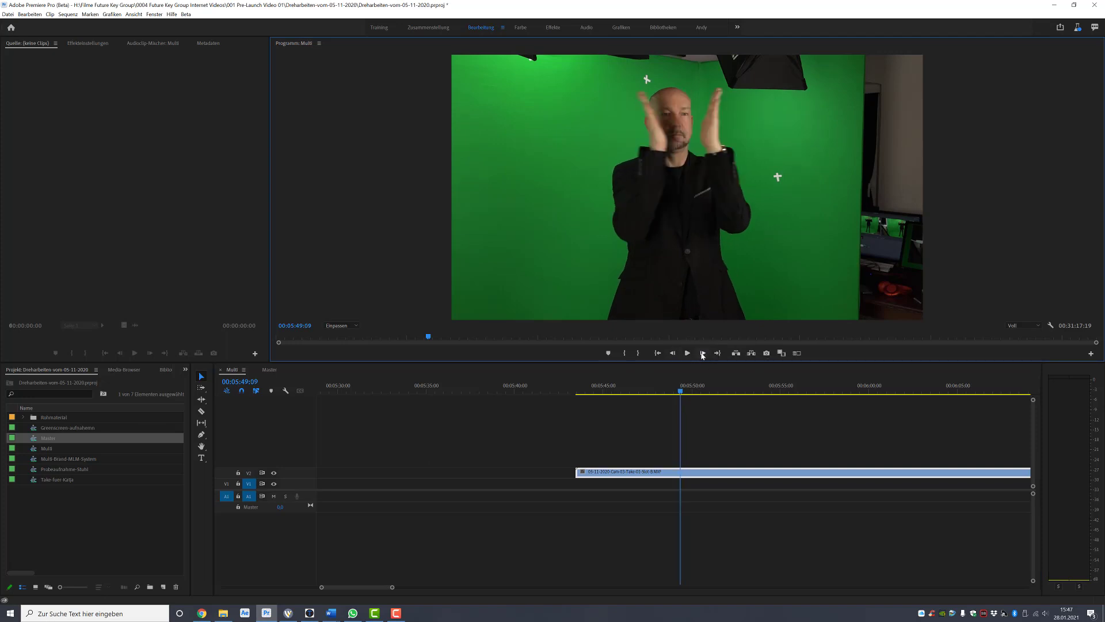
left_click(703, 353)
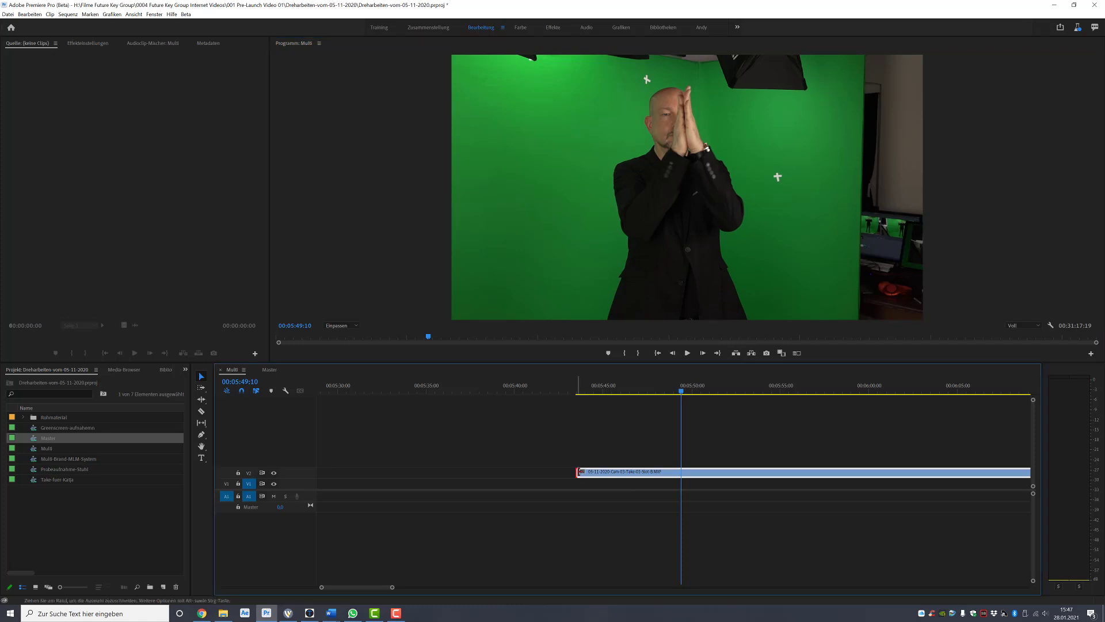
left_click_drag(578, 472, 685, 470)
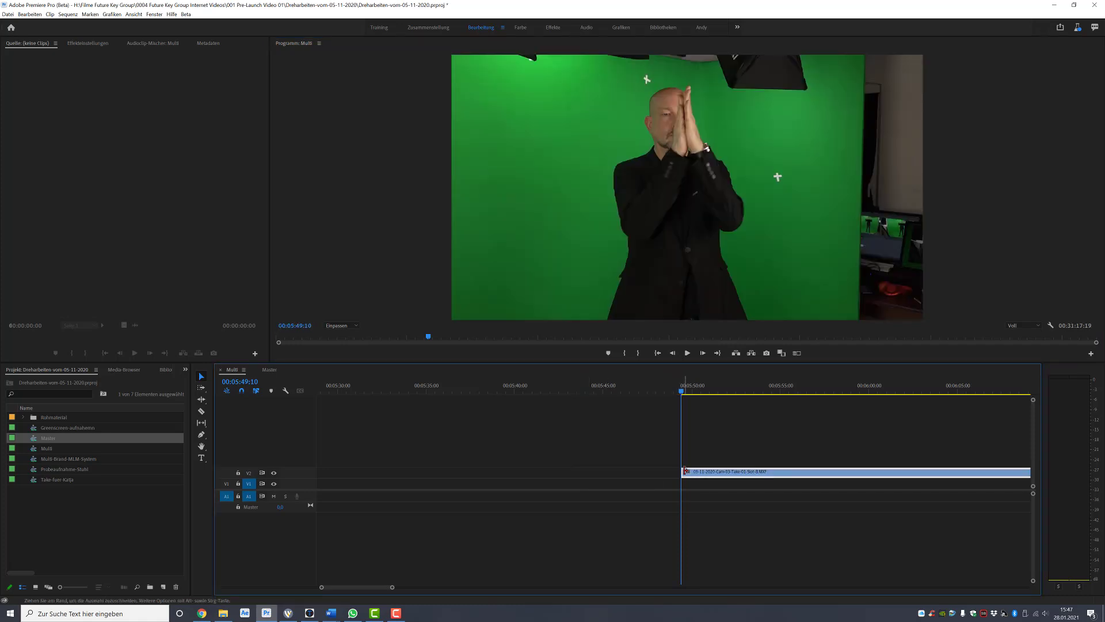
left_click_drag(687, 395, 730, 391)
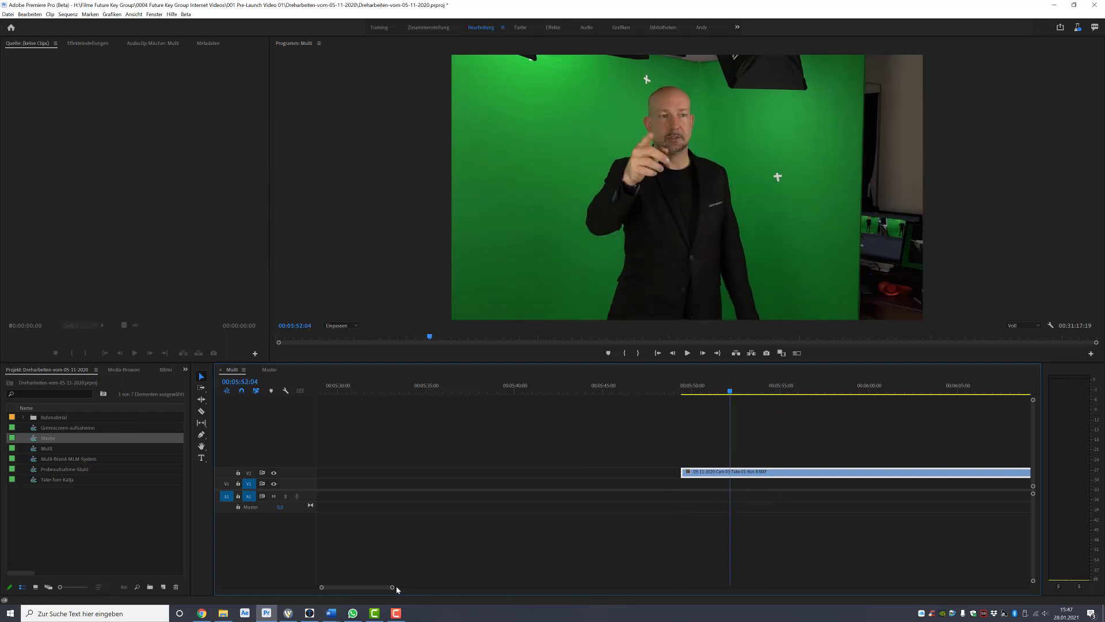
- Move the Cam-01 clip to start near 00:02:00 and park the playhead at its start
left_click_drag(393, 588, 722, 588)
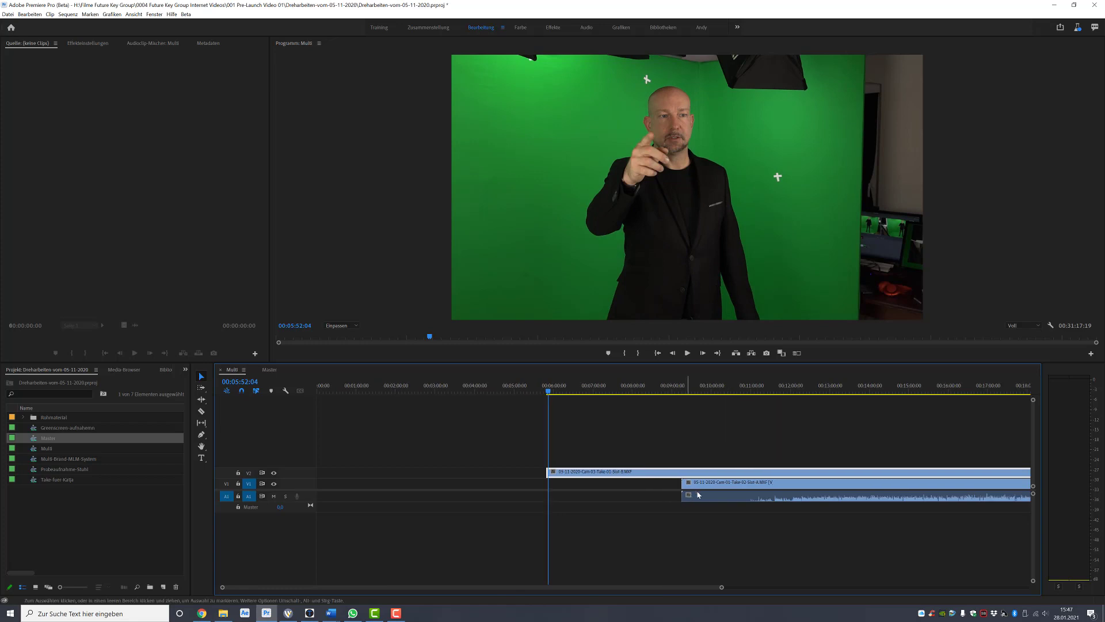
left_click_drag(699, 486, 414, 486)
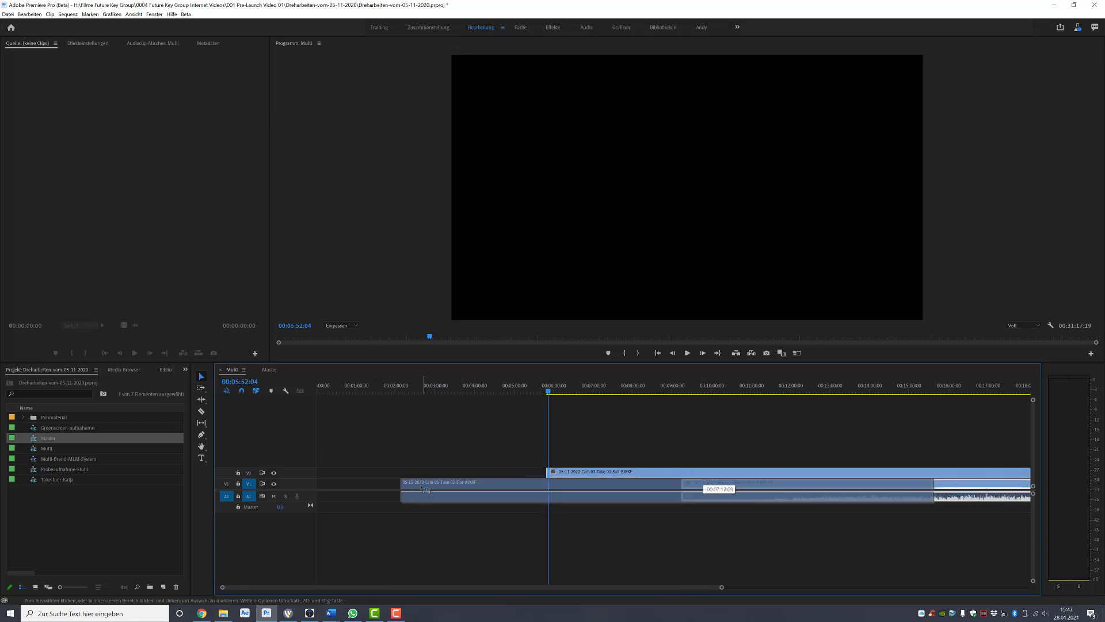
left_click_drag(418, 391, 403, 392)
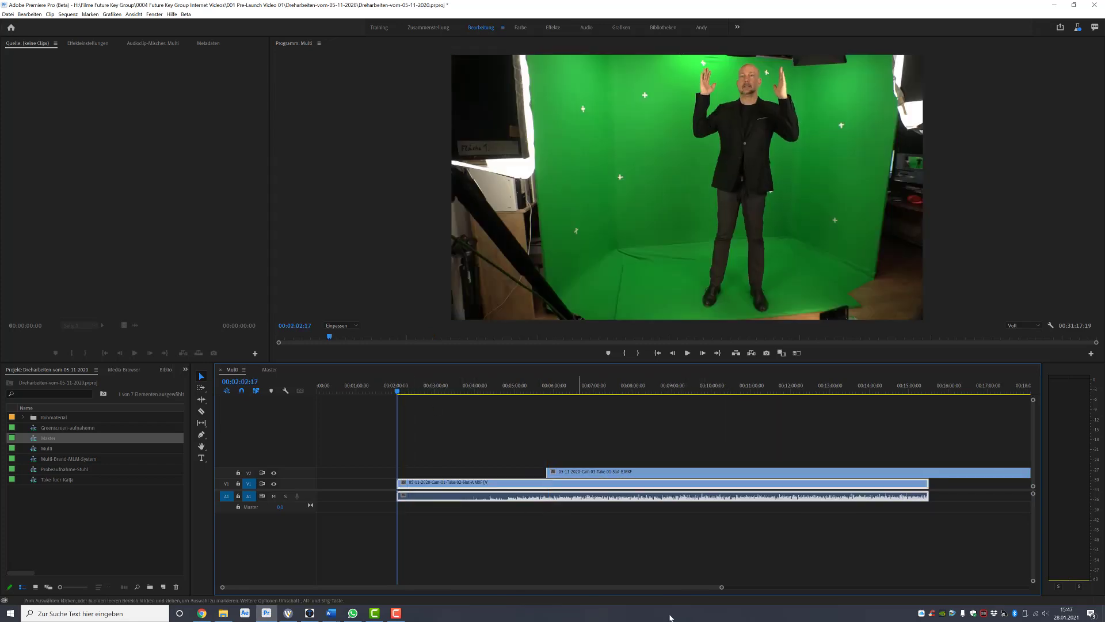
- Zoom in and frame-step through Cam-01 to find the clap frame at 00:02:14:17
key("equal")
key("equal")
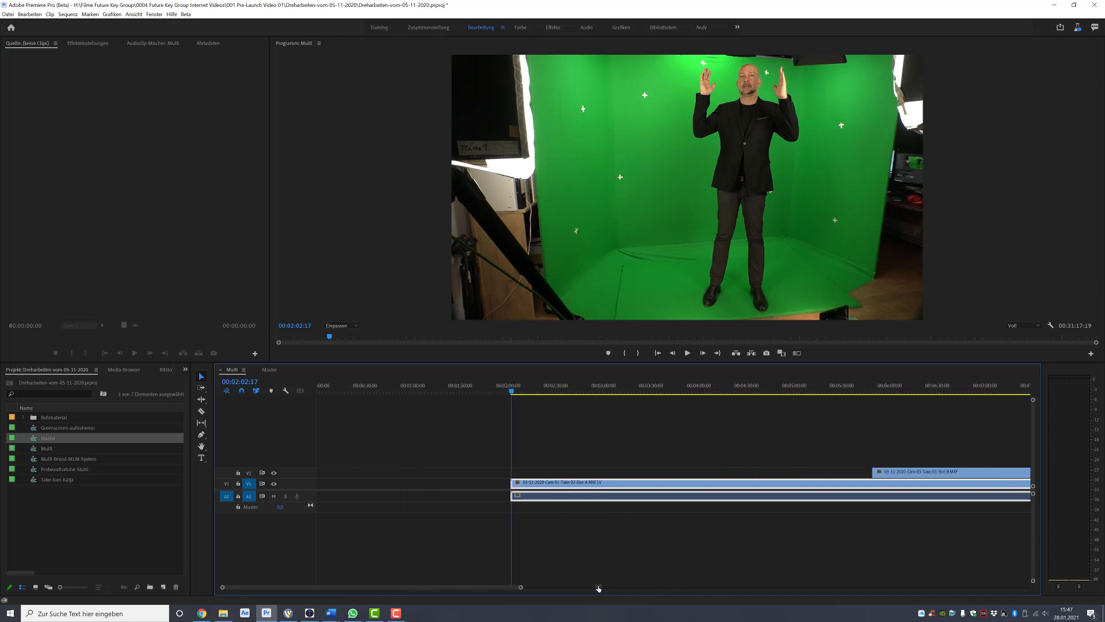
key("equal")
key("equal")
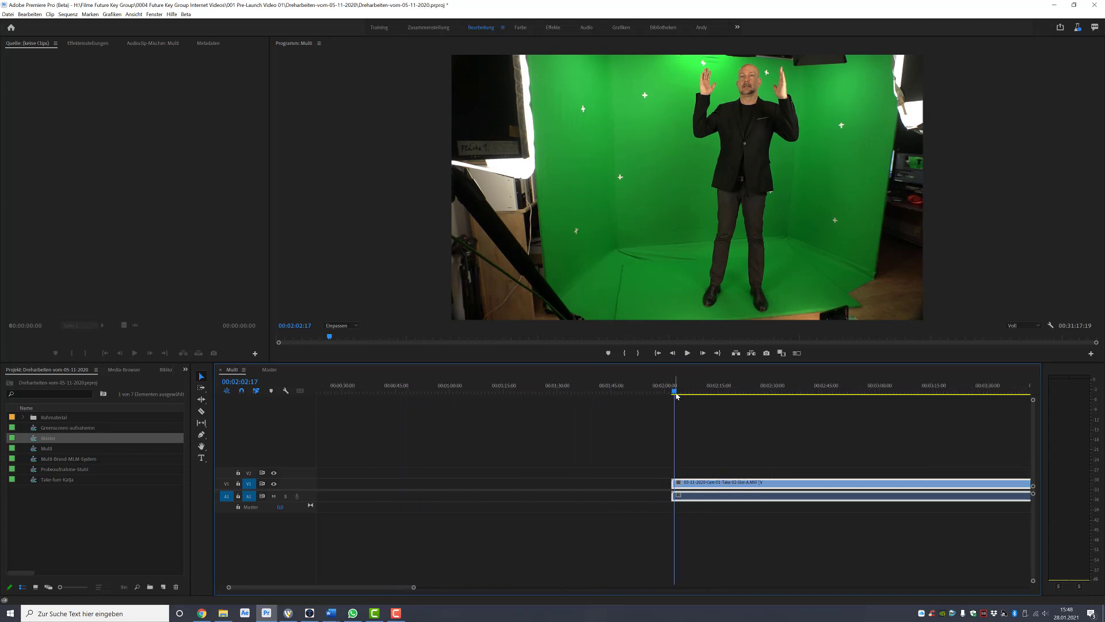
left_click_drag(680, 395, 721, 400)
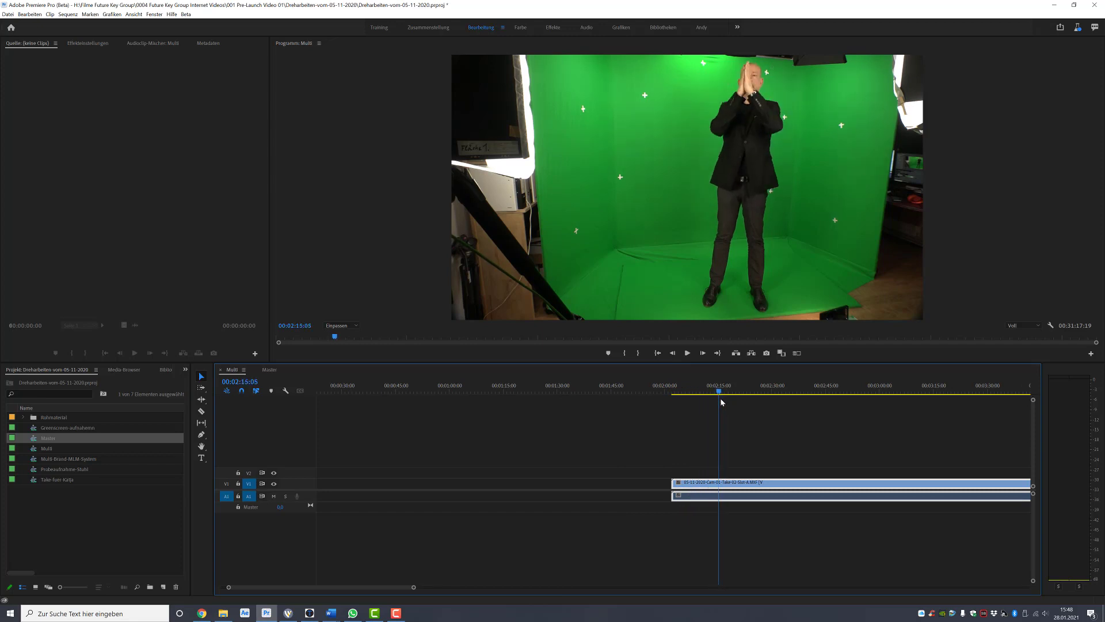
left_click(673, 354)
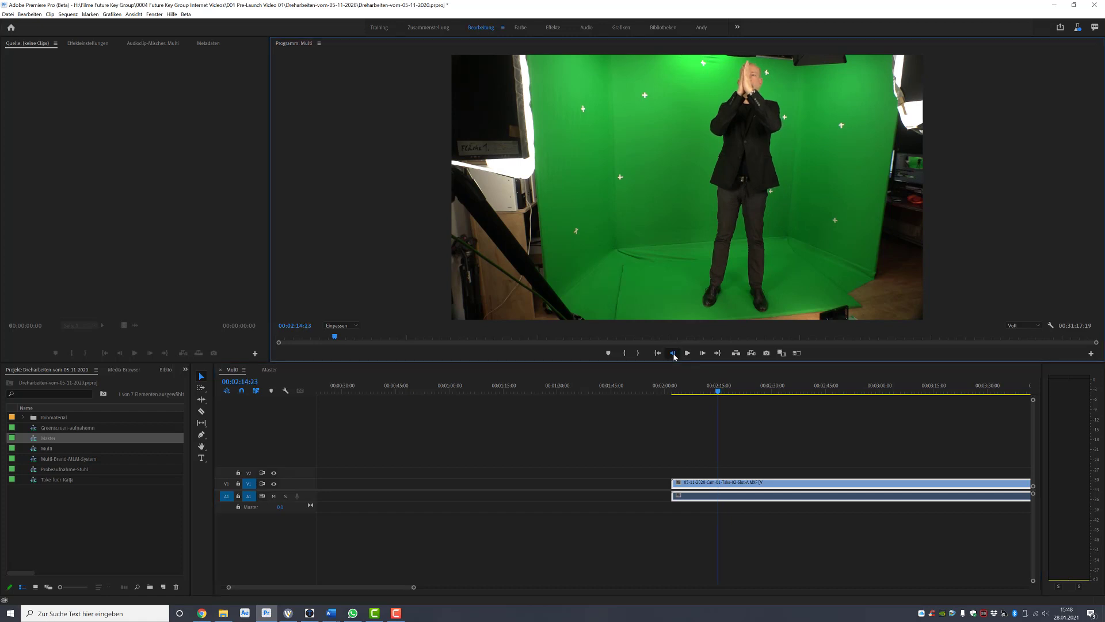
triple_click(673, 354)
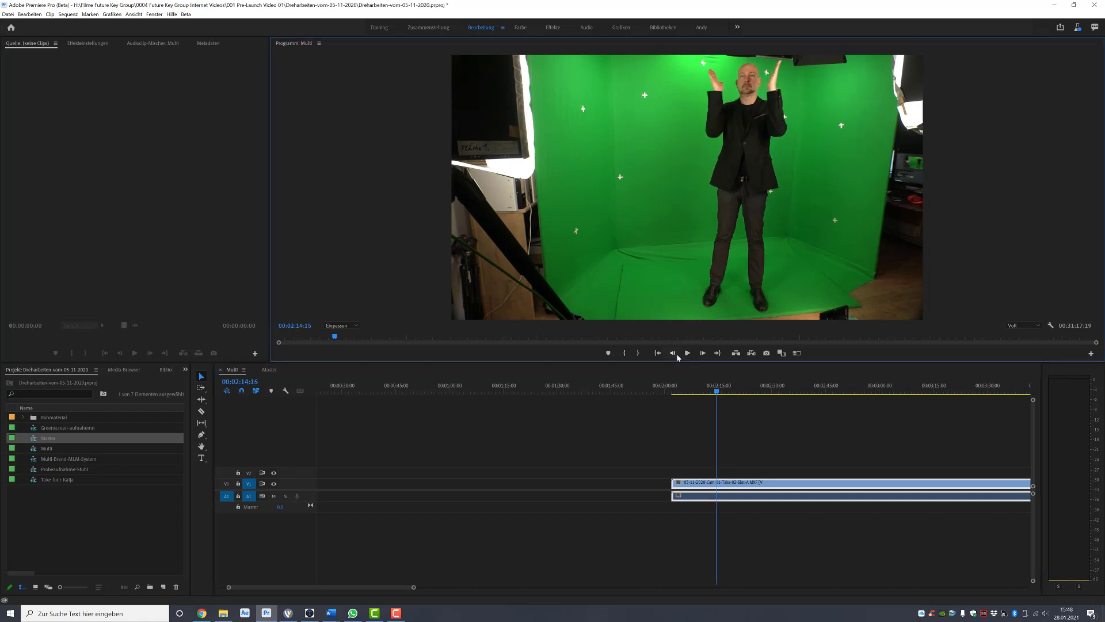
left_click(704, 353)
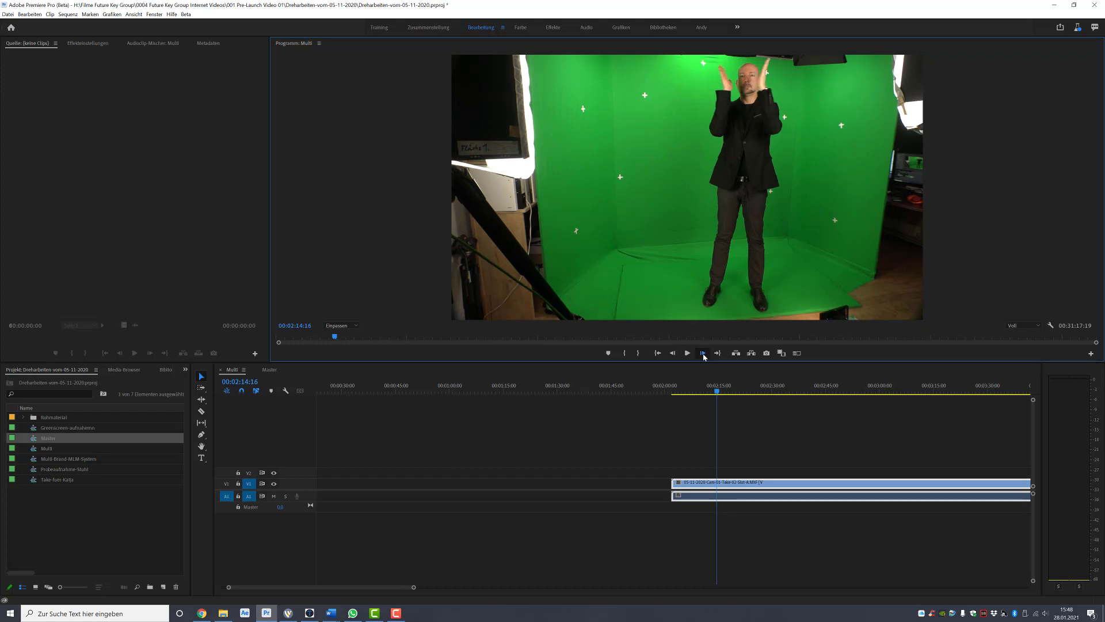
left_click(703, 353)
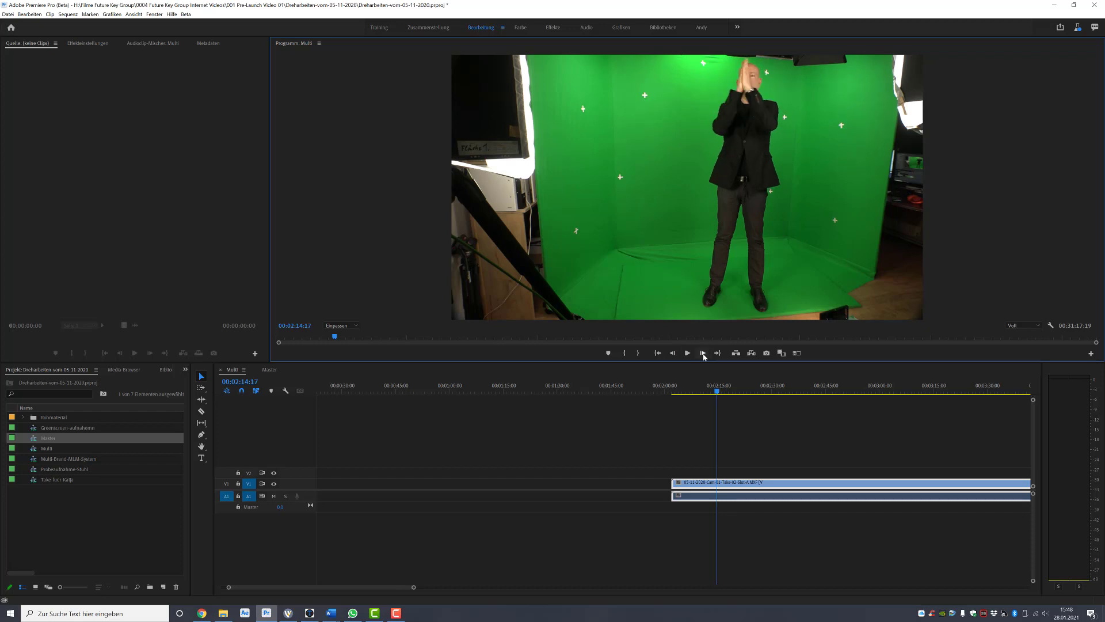
left_click(673, 353)
- Trim the V1 clip's head at 00:02:14:17 and ripple-delete the gap so it starts at zero
left_click(703, 353)
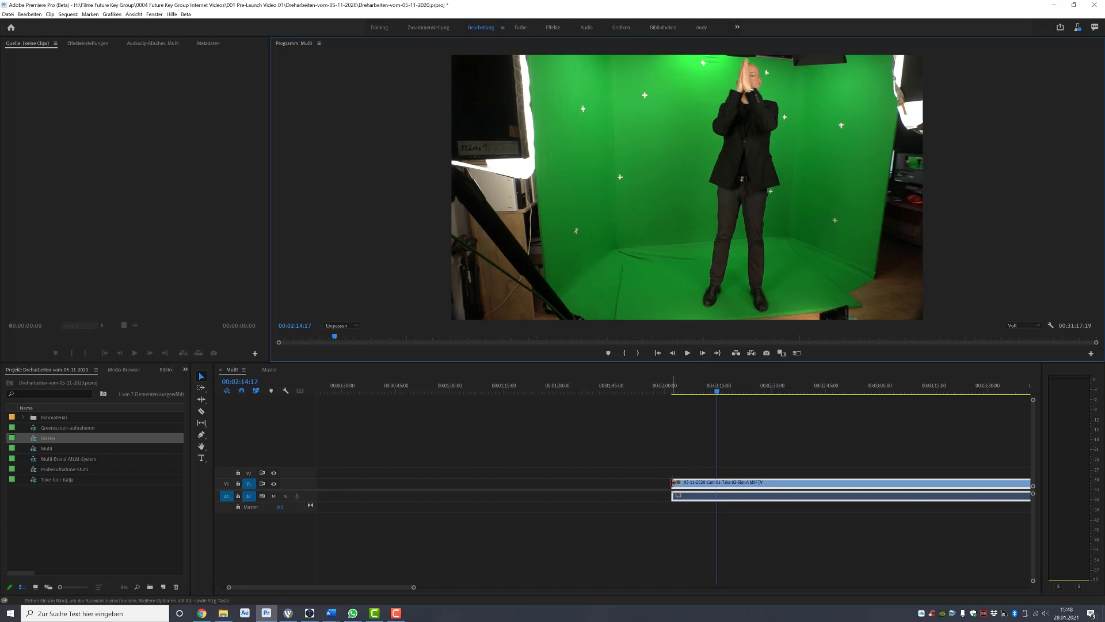
mouse_move(673, 483)
left_mouse_down()
mouse_move(720, 482)
mouse_move(718, 494)
left_mouse_up()
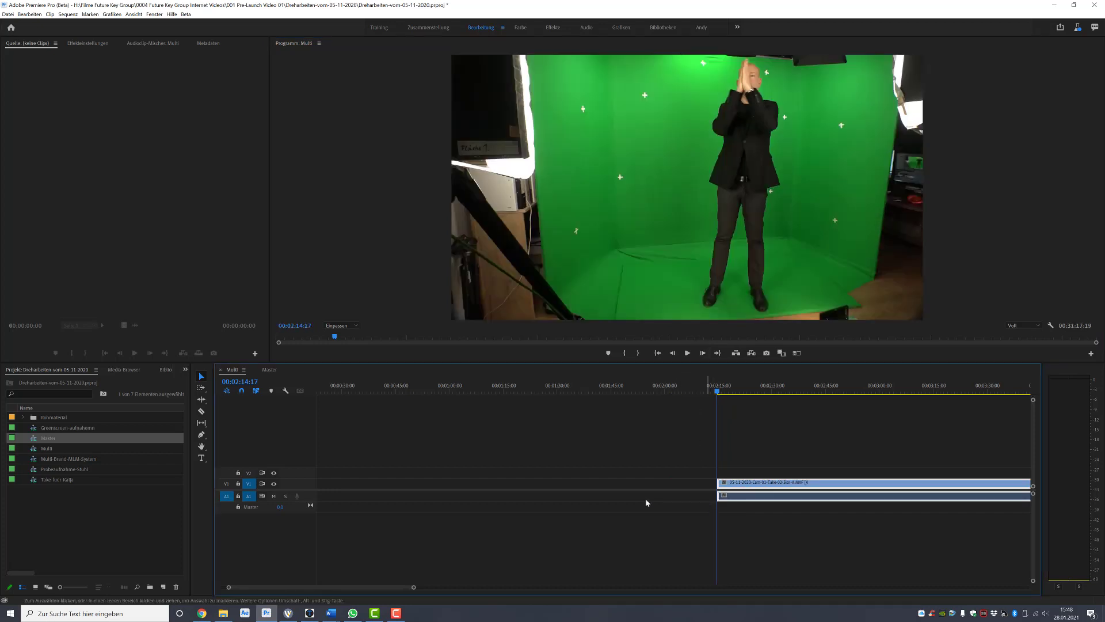
right_click(551, 489)
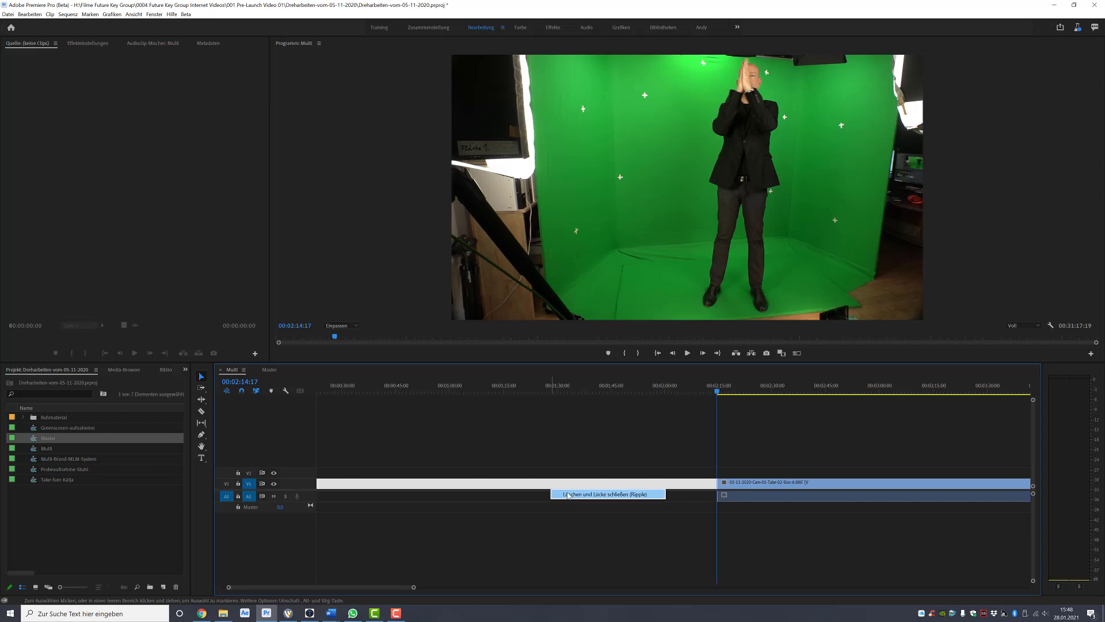
left_click(568, 494)
- Stack the Cam-03 clip on V2 at the sequence start, check the sync, and open Master
left_click_drag(540, 476, 540, 472)
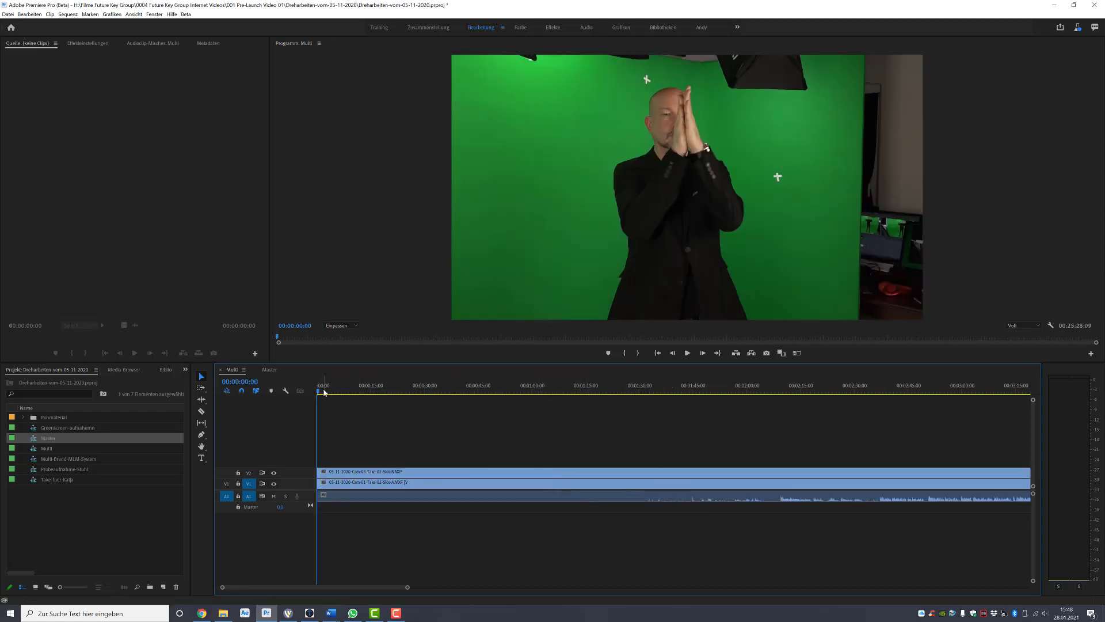
left_click_drag(324, 386, 415, 394)
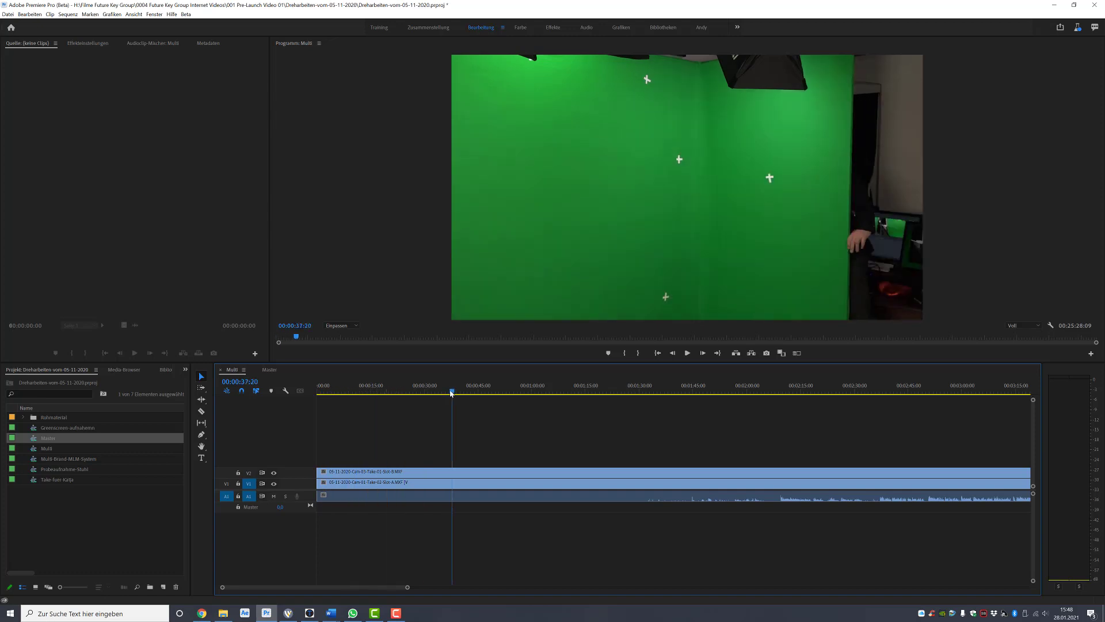
left_click(270, 370)
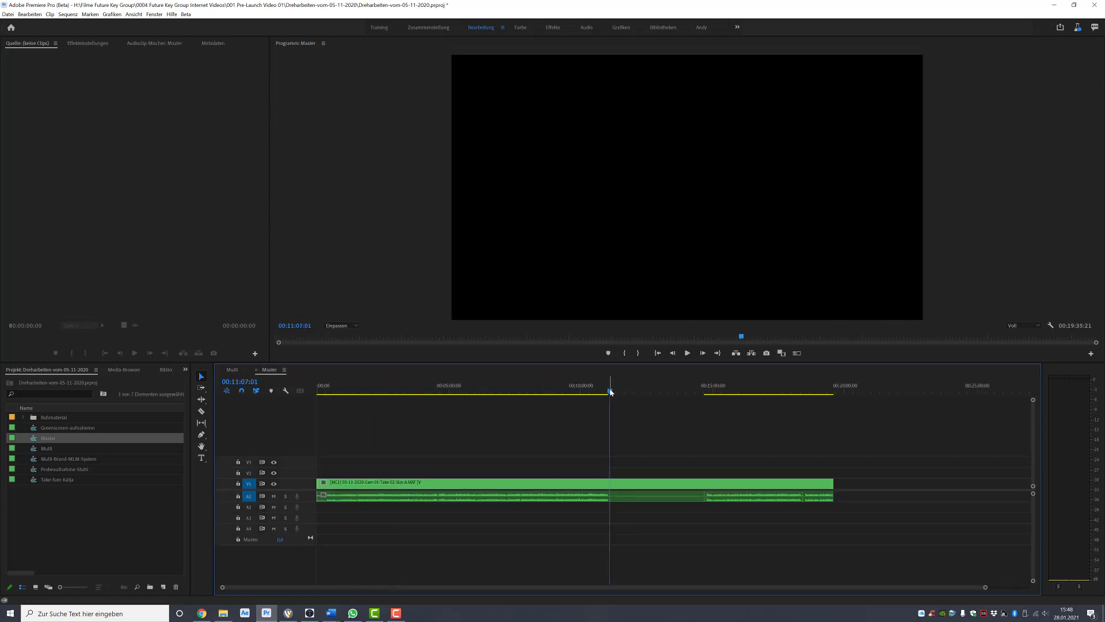
left_click_drag(611, 392, 355, 399)
right_click(389, 485)
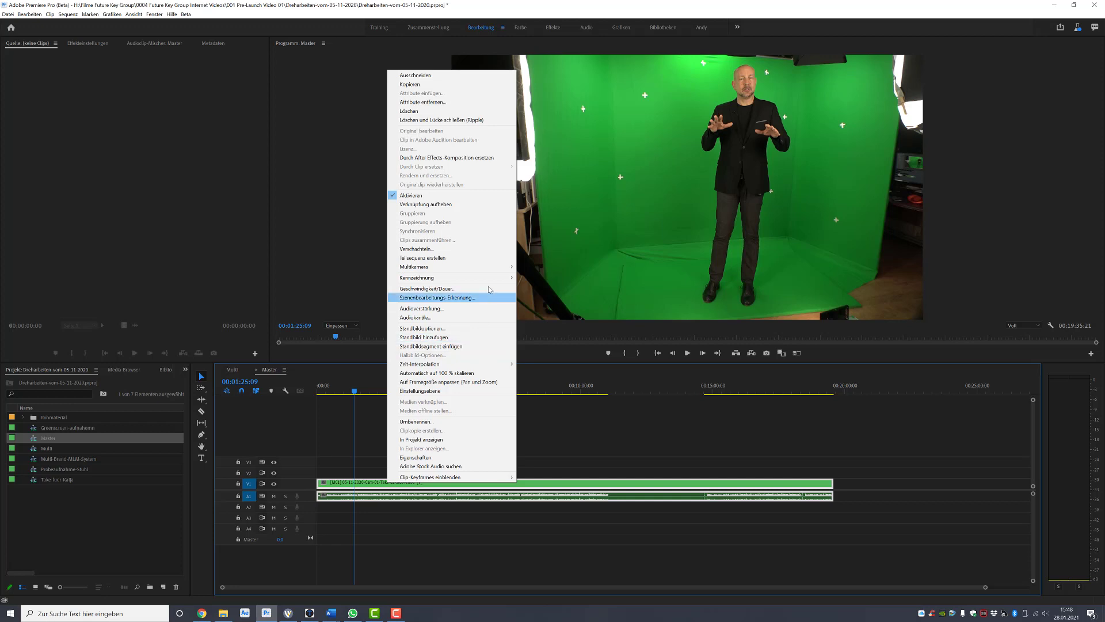
mouse_move(506, 268)
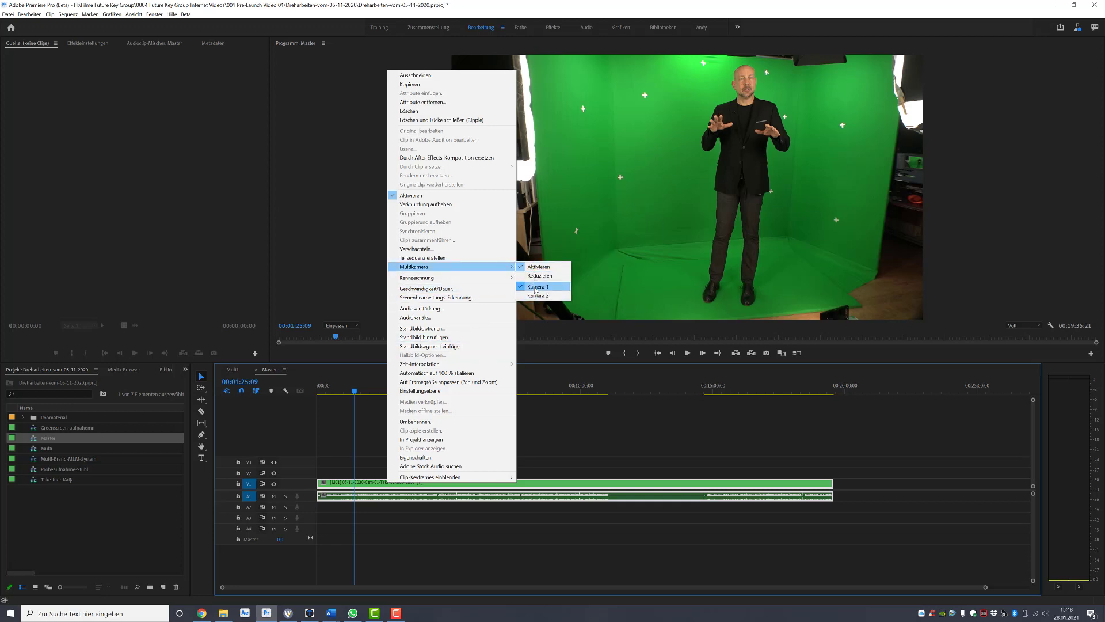
left_click(357, 390)
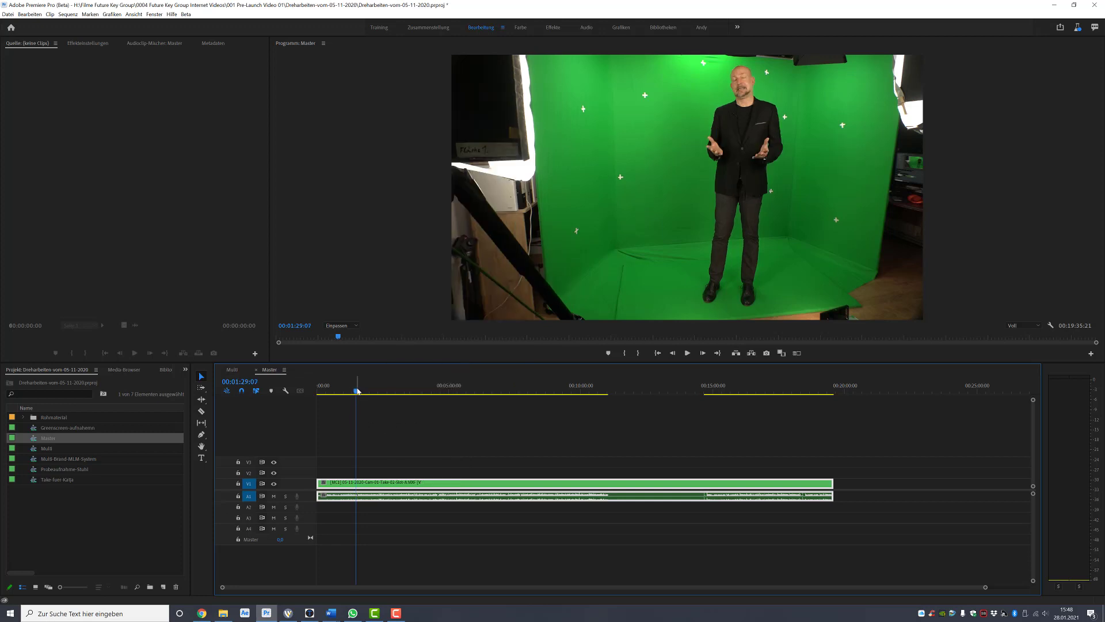
- Turn on the multi-camera view and start playback from the beginning of Master
left_click(797, 354)
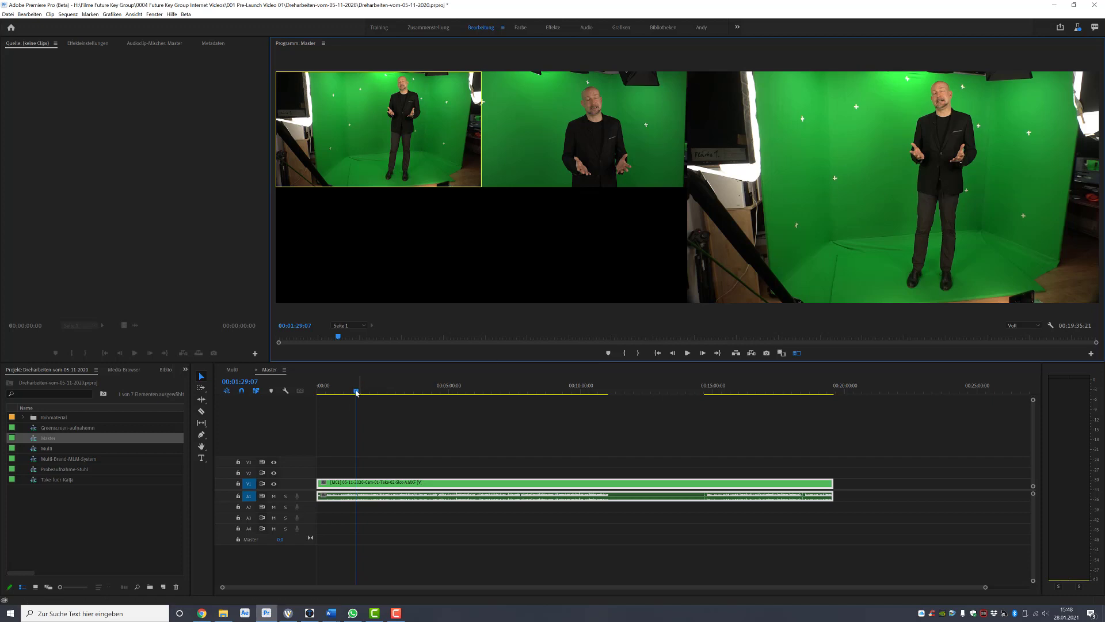
left_click(348, 409)
key("Home")
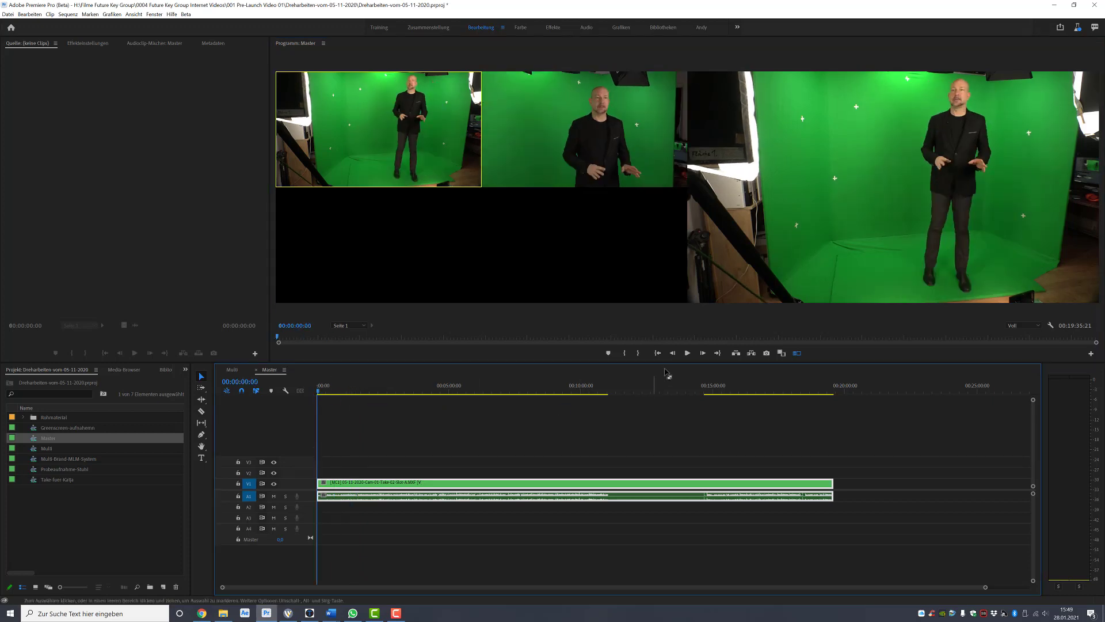
left_click(687, 353)
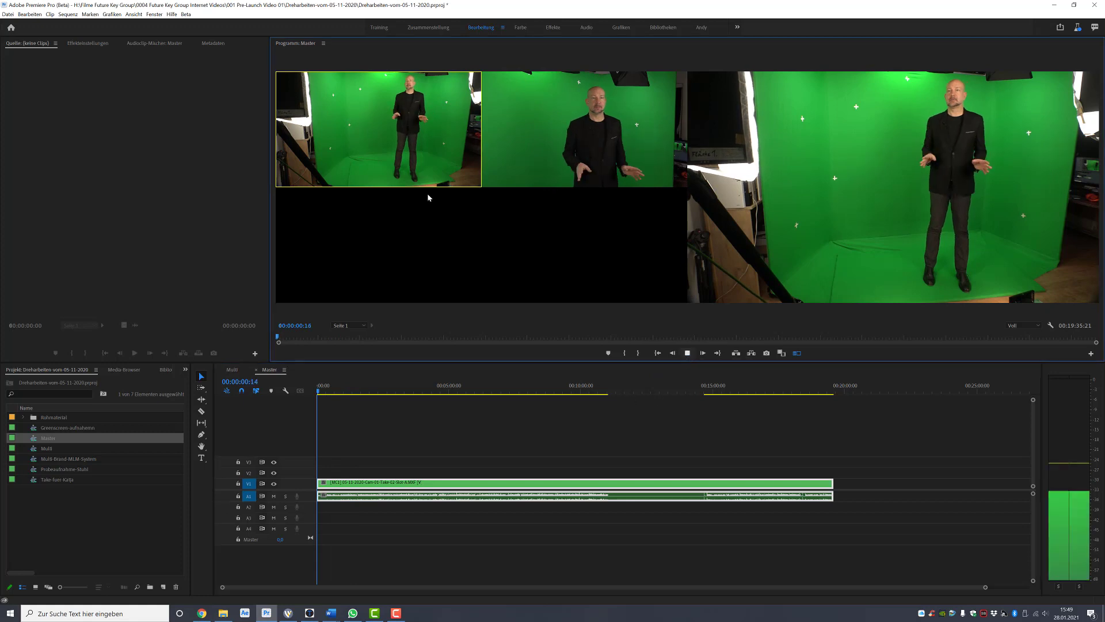
- Record live cuts alternating between camera 2 and camera 1 during playback
left_click(591, 138)
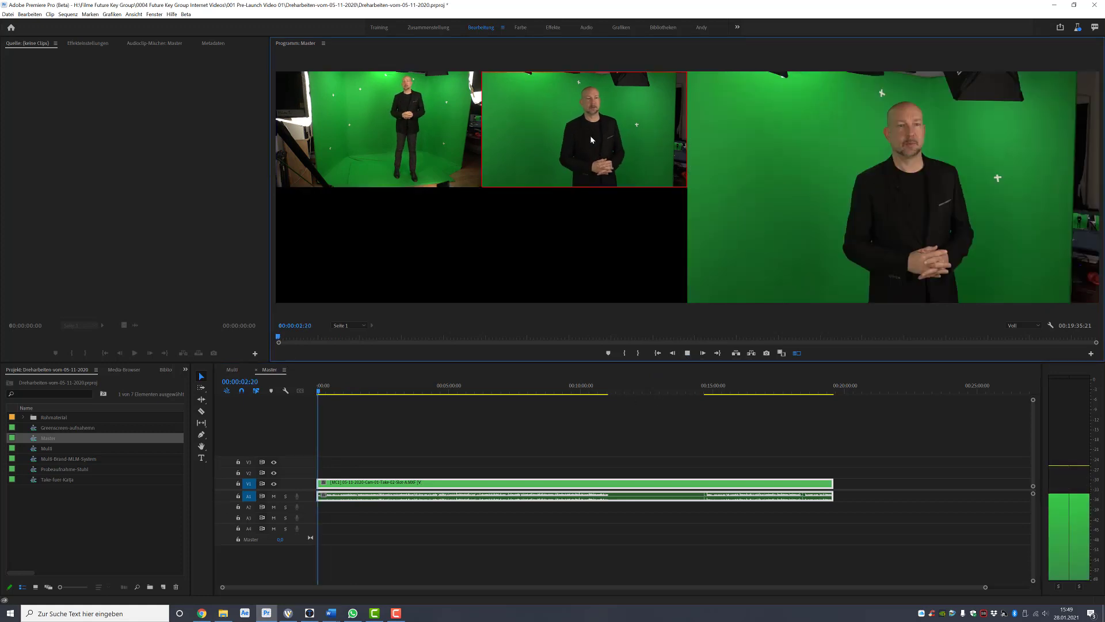
left_click(371, 132)
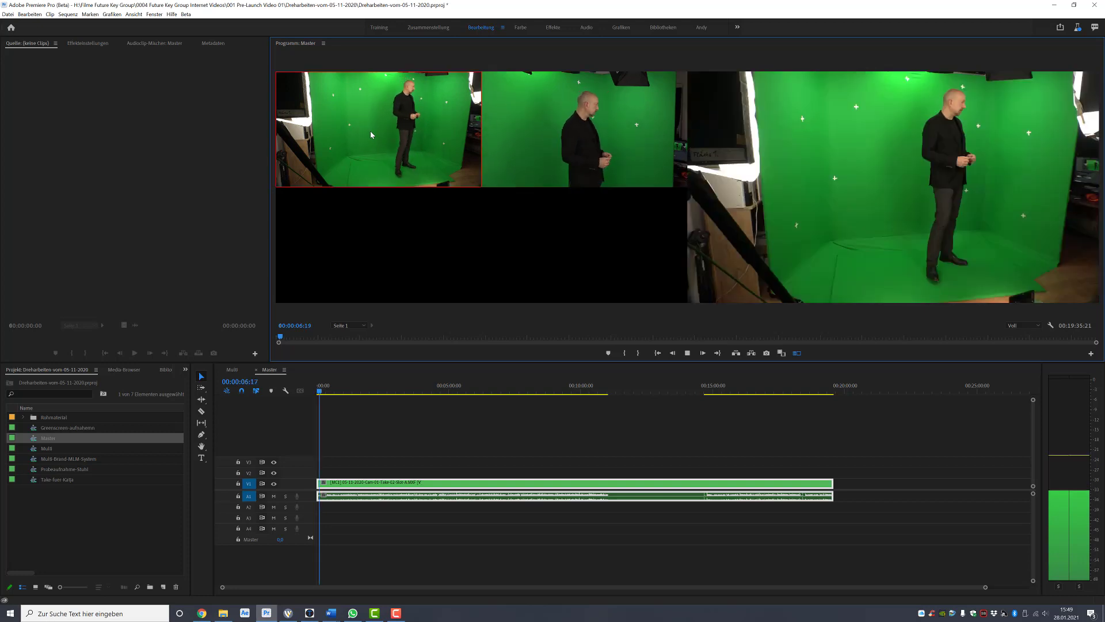
left_click(607, 133)
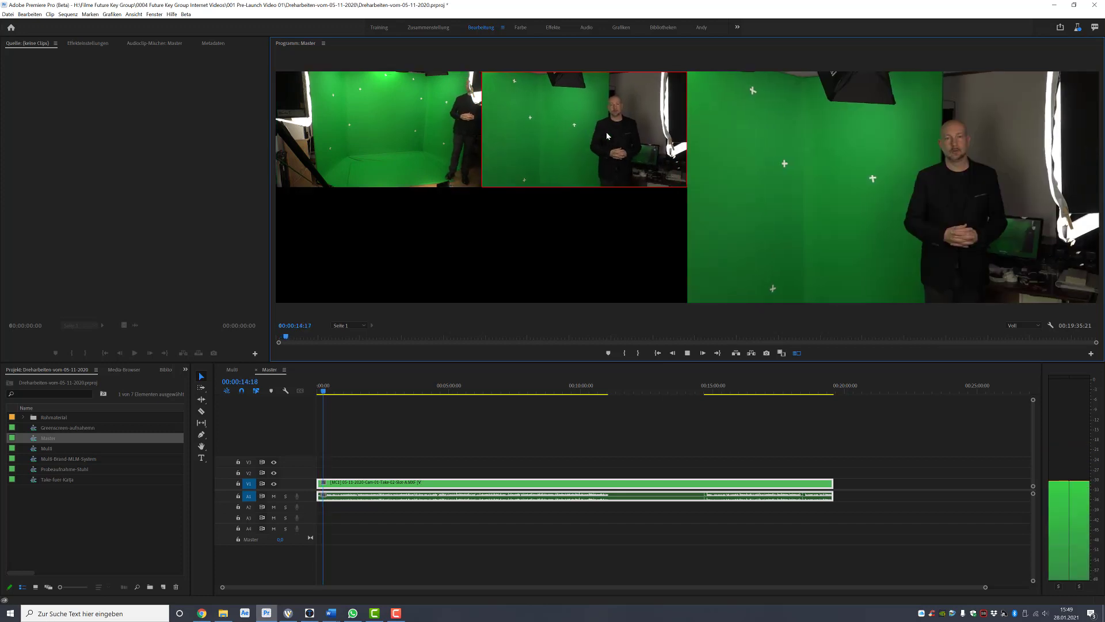
left_click(459, 136)
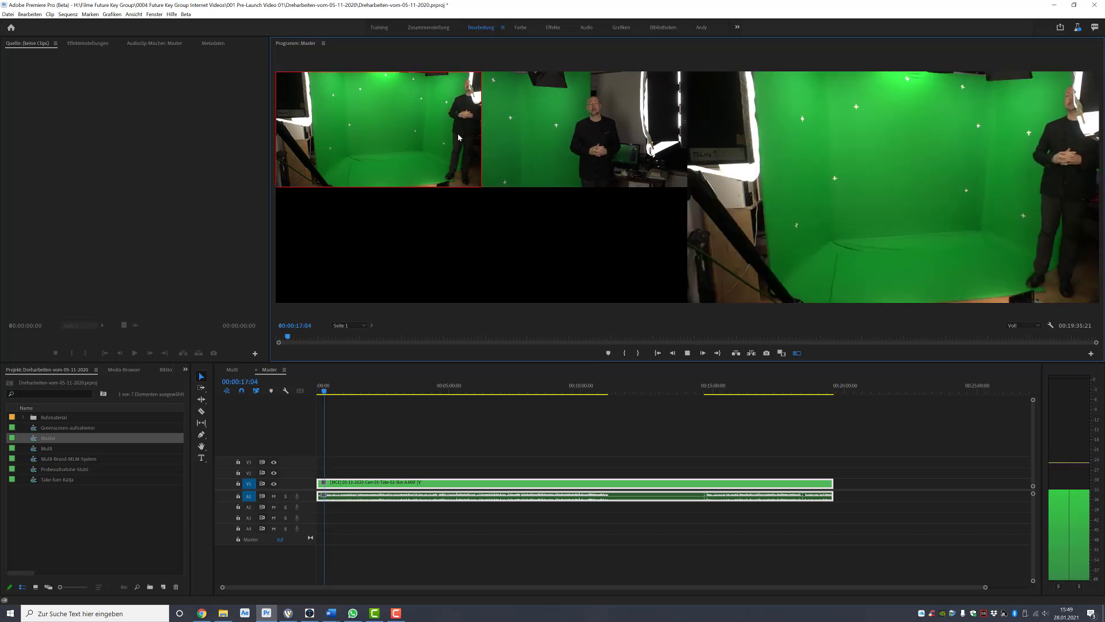
left_click(546, 133)
left_click(399, 142)
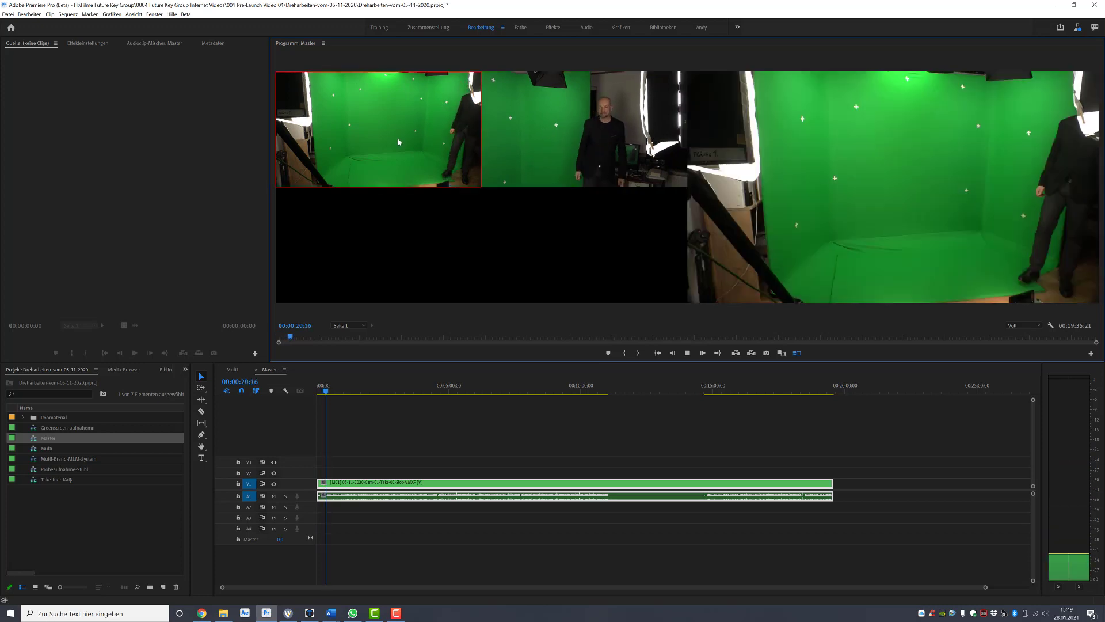
- Stop playback to commit the multicam cuts and scrub through them from the start
key("space")
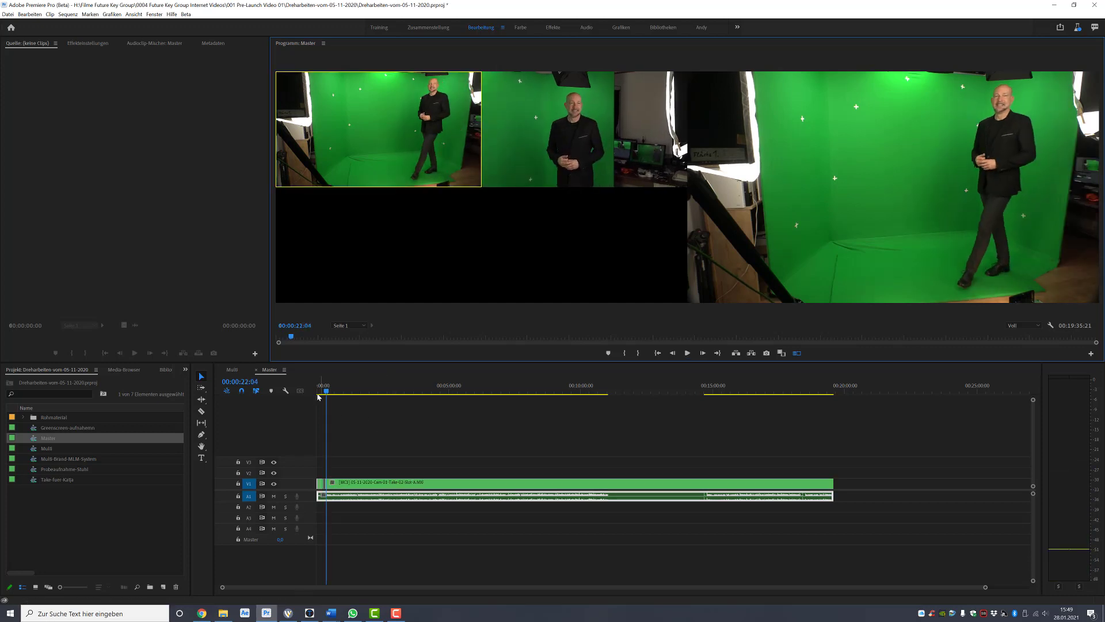
left_click_drag(326, 391, 317, 391)
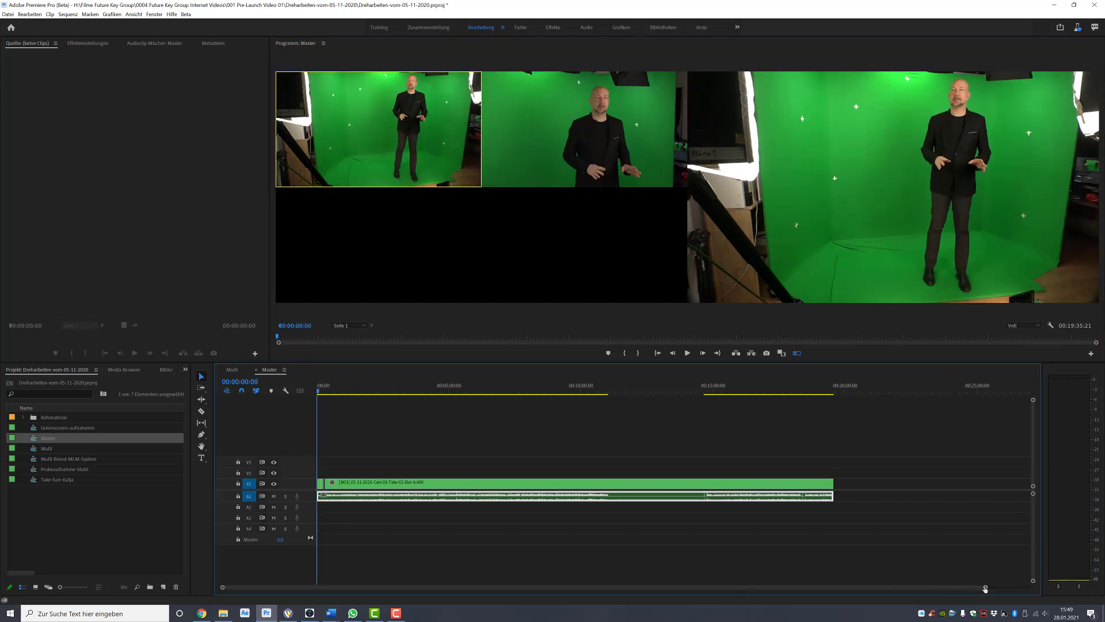
left_click_drag(985, 589, 318, 587)
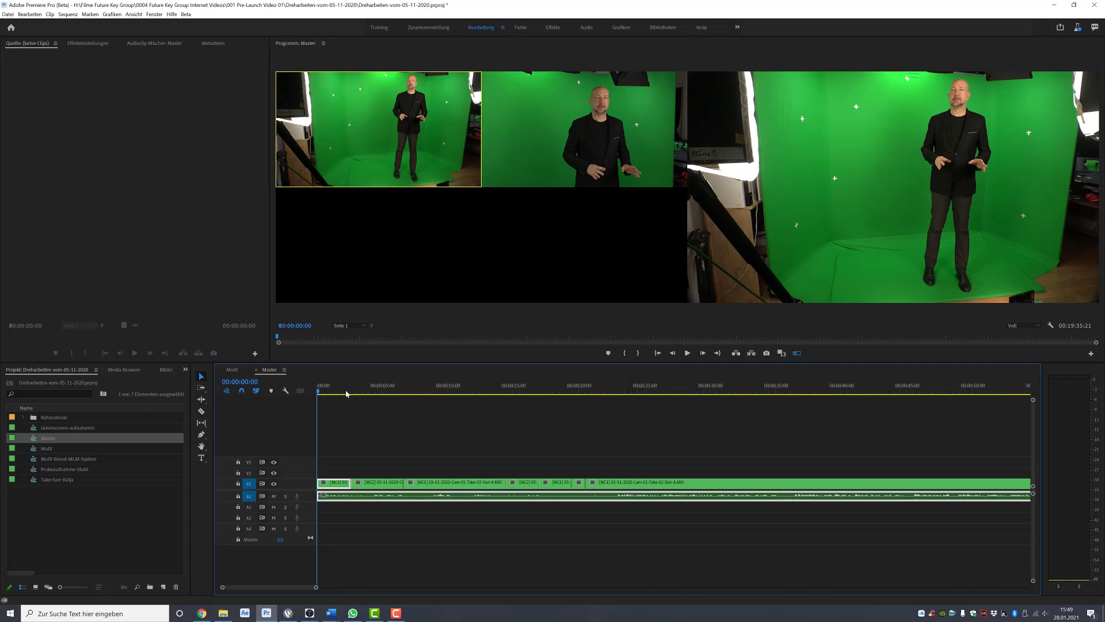
left_click_drag(341, 394, 433, 396)
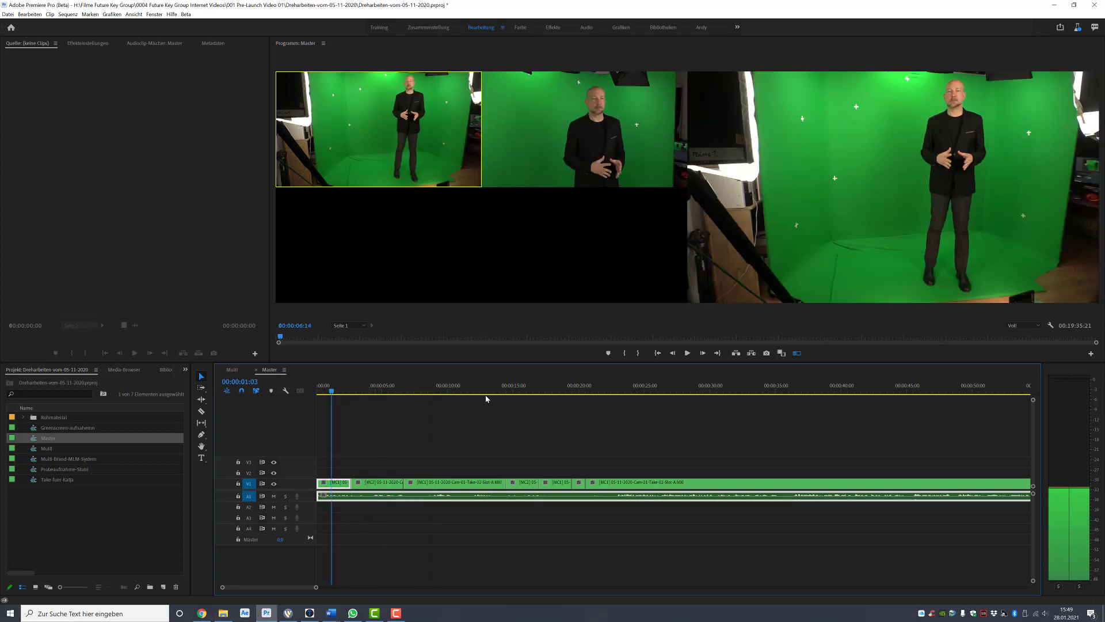
left_click_drag(433, 396, 495, 398)
- Play back the edited cuts, then switch the Program monitor back to a single full picture
key("space")
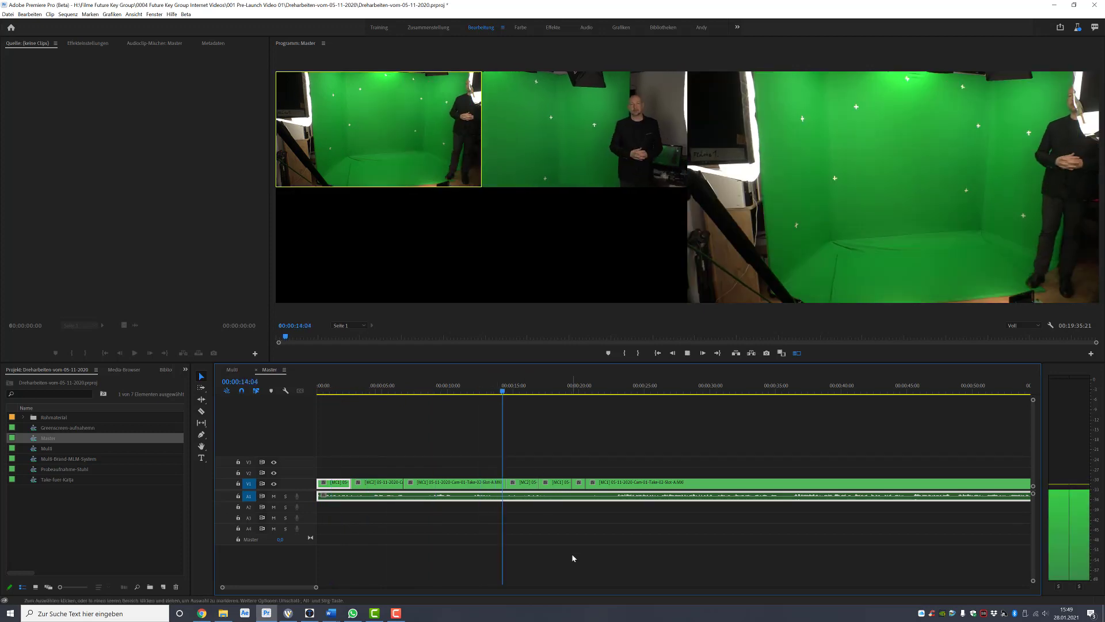
key("2")
key("space")
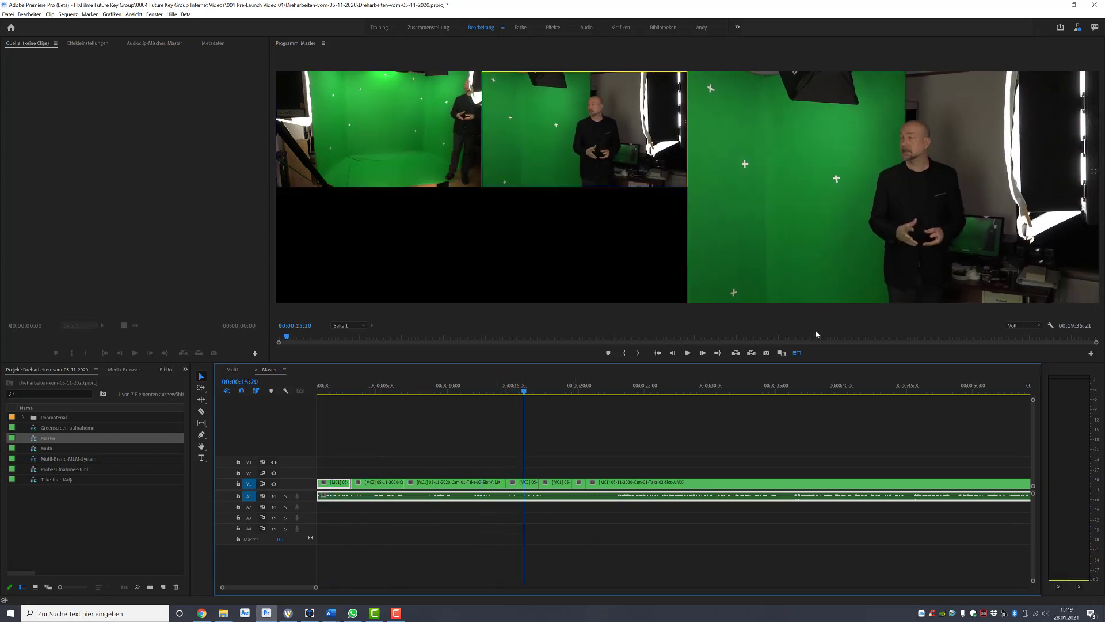
left_click(798, 354)
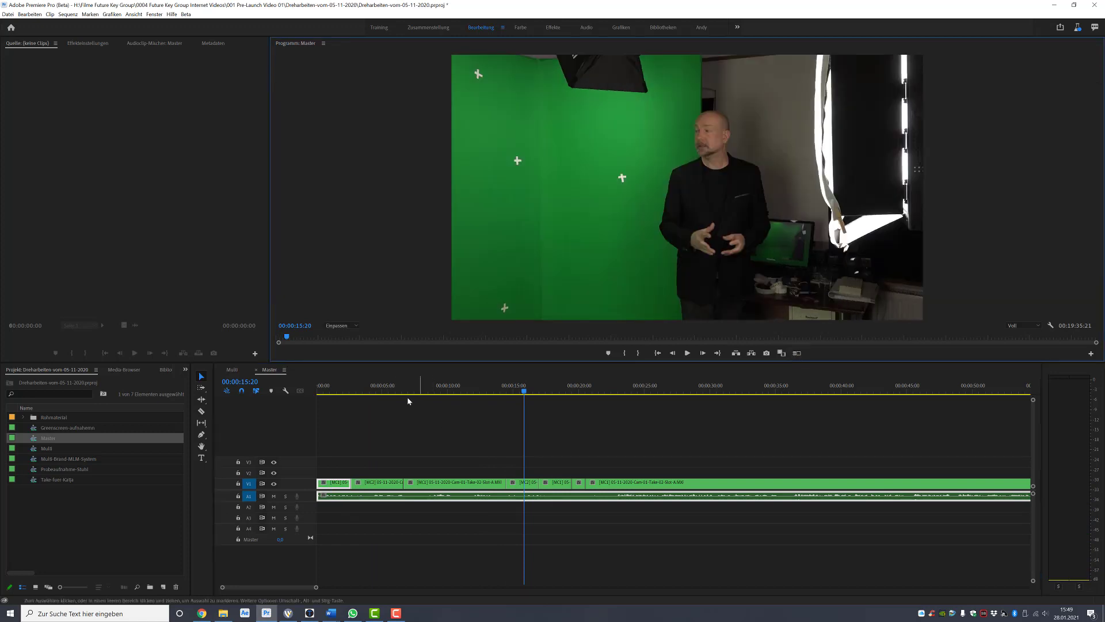
key("Home")
key("space")
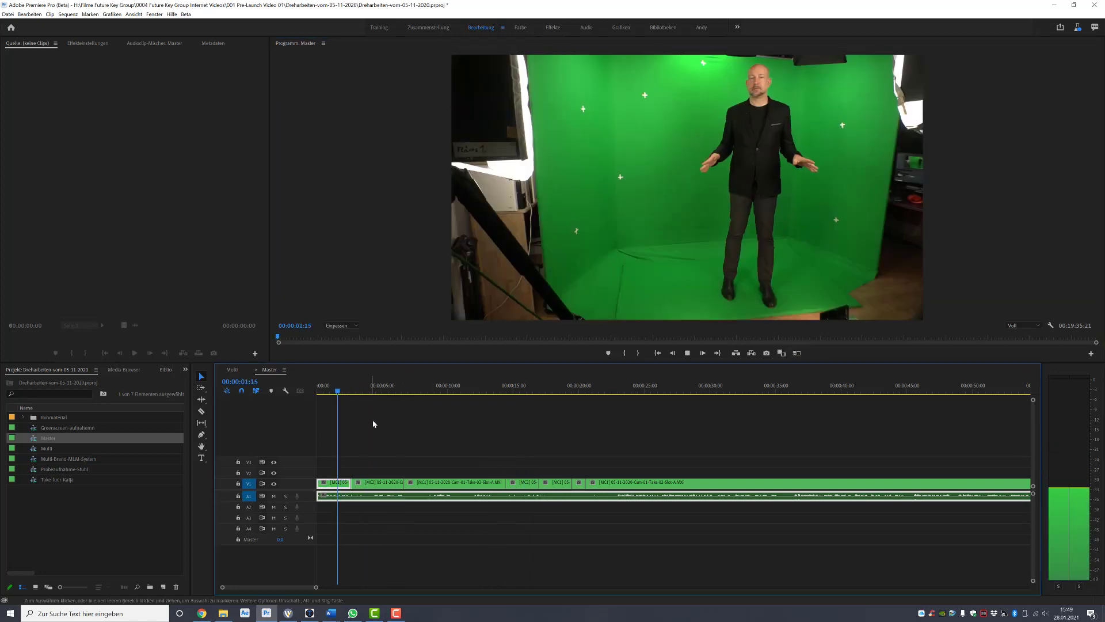